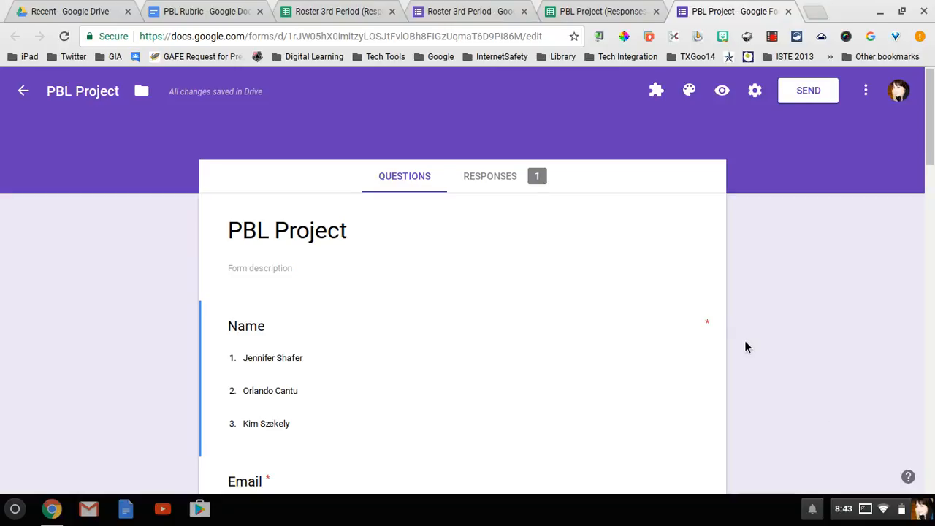
Switch to the Roster 3rd Period form, then open its Roster 3rd Period (Responses) spreadsheet
scroll(680, 328, "down", 1)
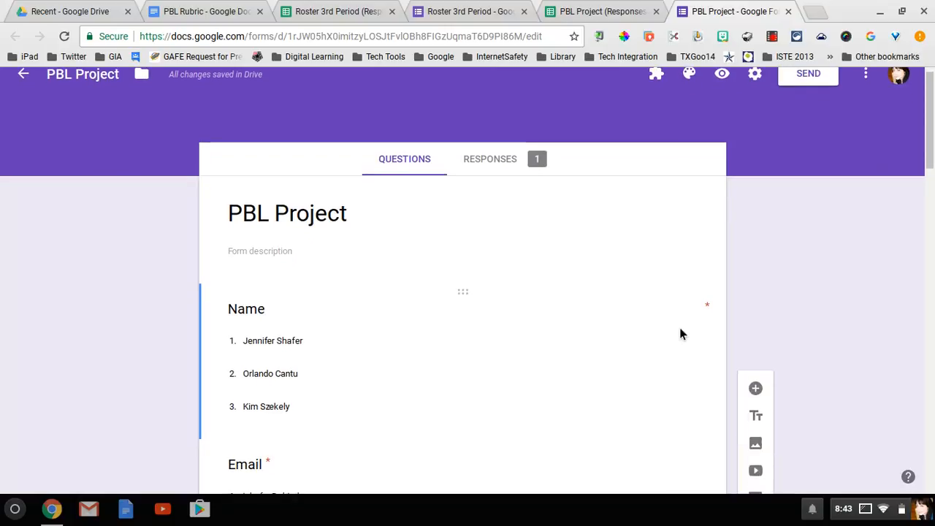
scroll(679, 328, "down", 1)
scroll(680, 334, "down", 1)
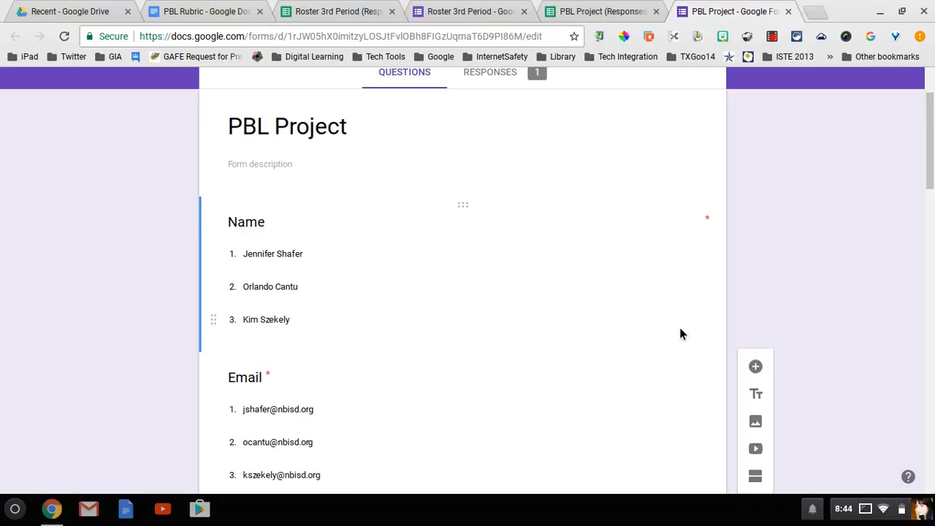
scroll(679, 334, "down", 3)
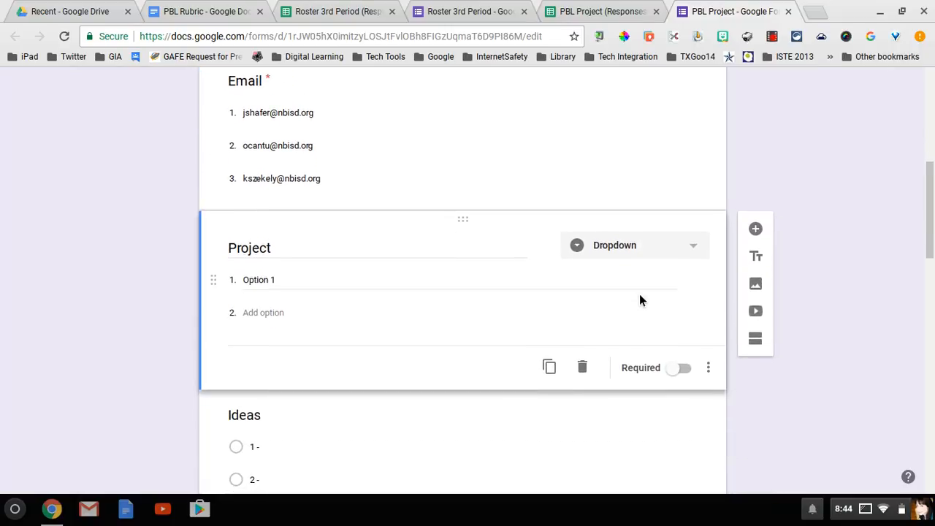
scroll(639, 300, "down", 3)
scroll(639, 300, "down", 1)
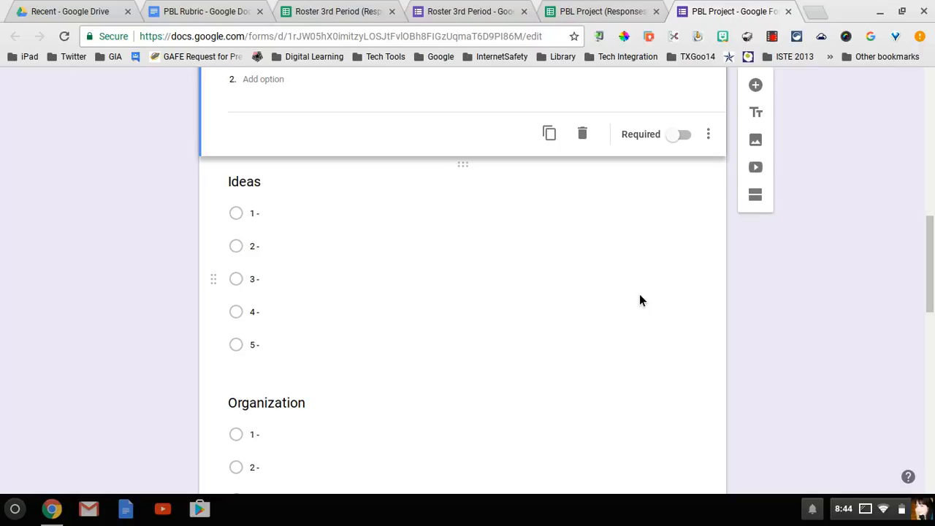
scroll(639, 300, "down", 3)
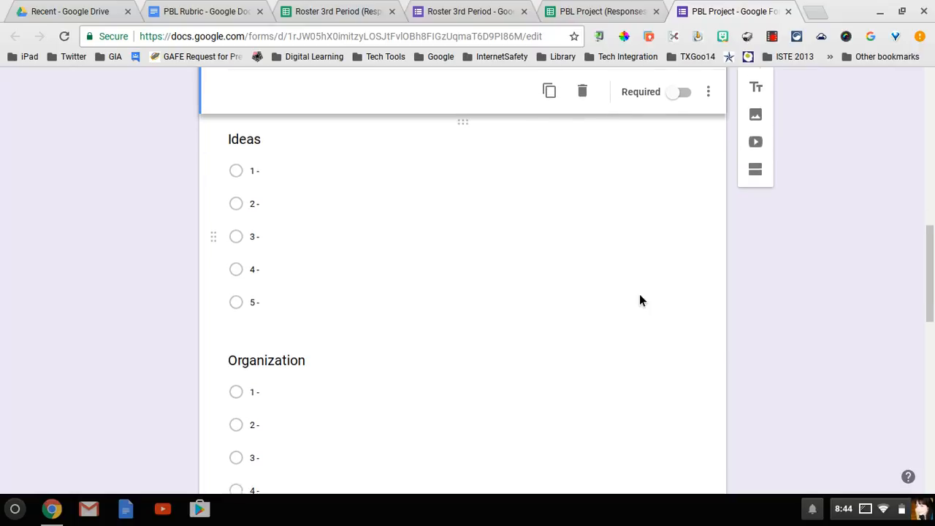
scroll(639, 301, "down", 5)
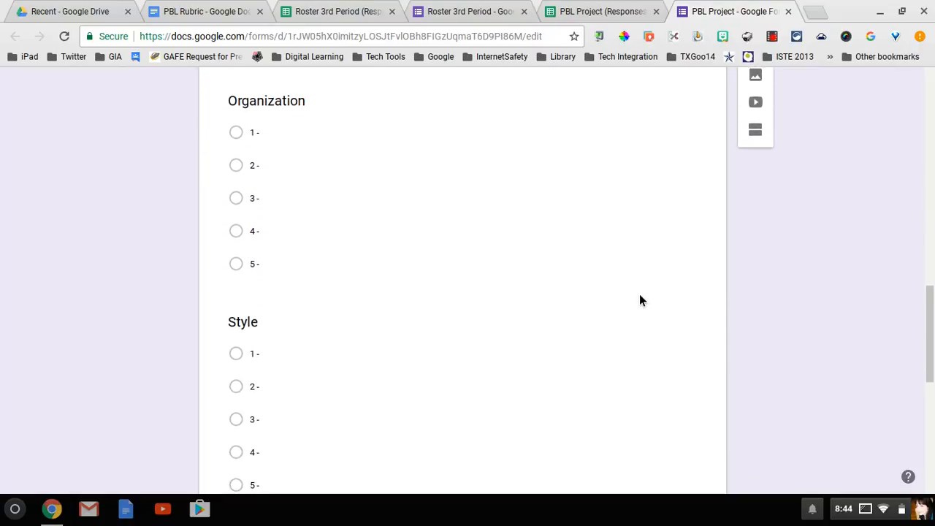
scroll(642, 296, "down", 3)
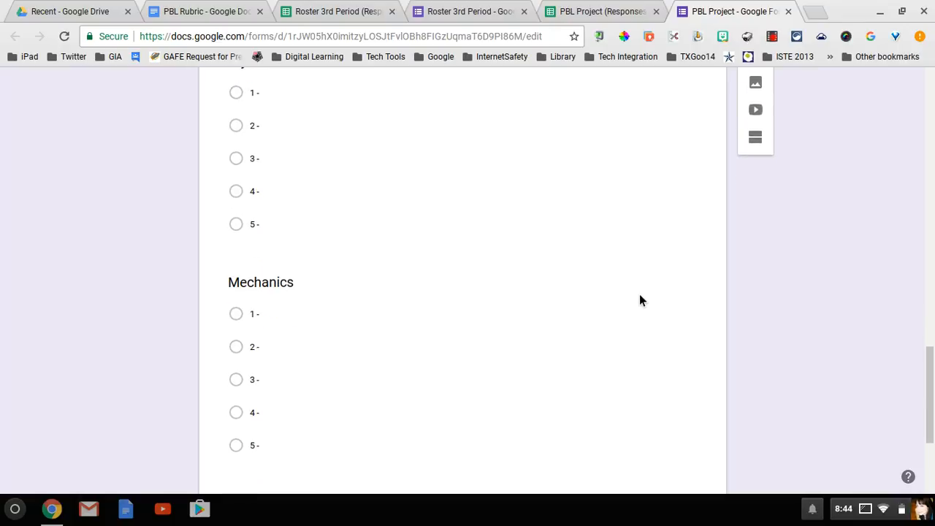
scroll(637, 293, "down", 1)
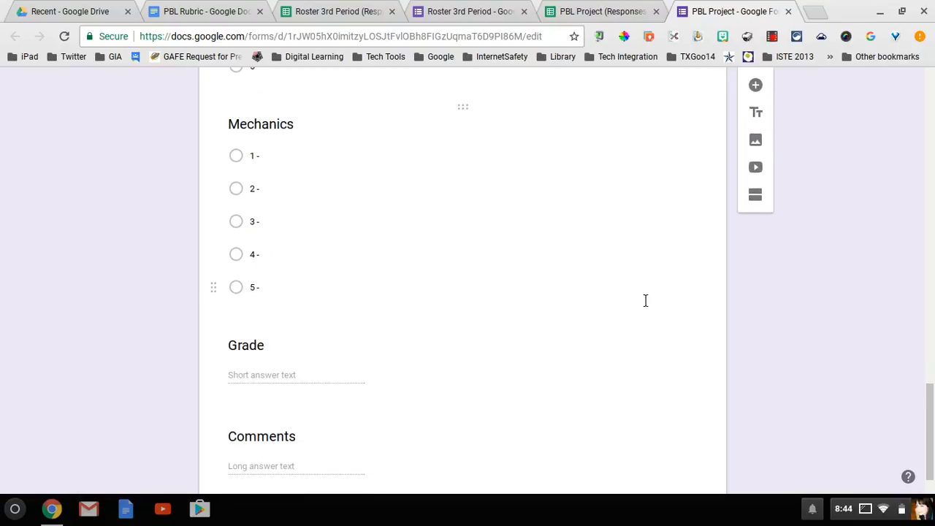
scroll(643, 298, "down", 1)
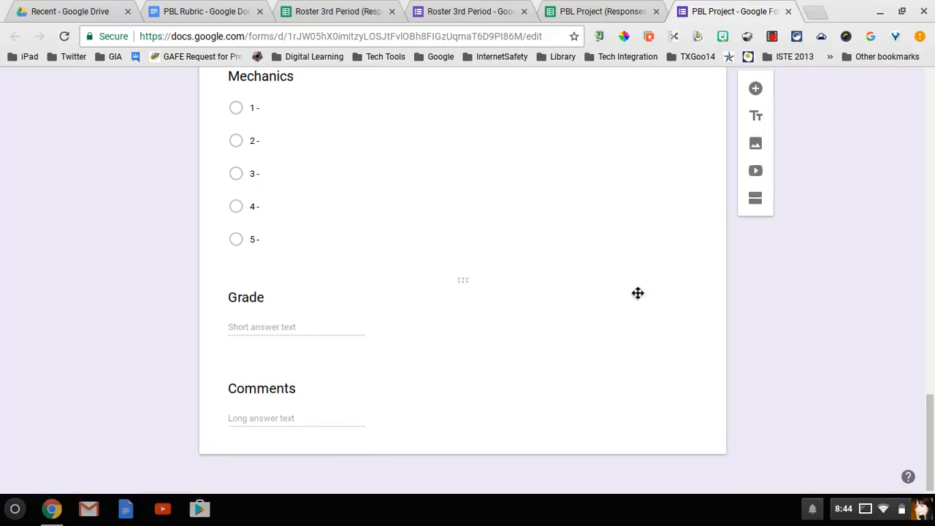
scroll(639, 301, "up", 3)
scroll(640, 301, "up", 2)
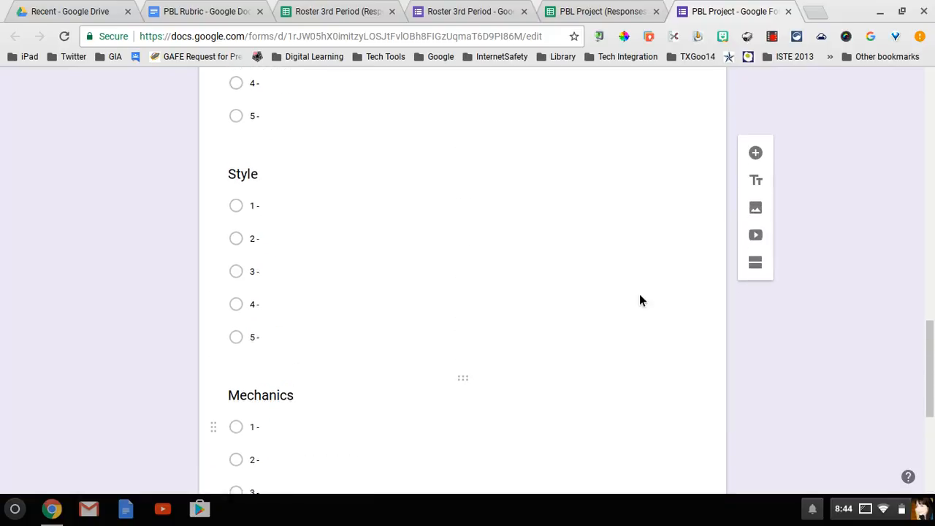
scroll(639, 301, "up", 2)
scroll(639, 301, "up", 2)
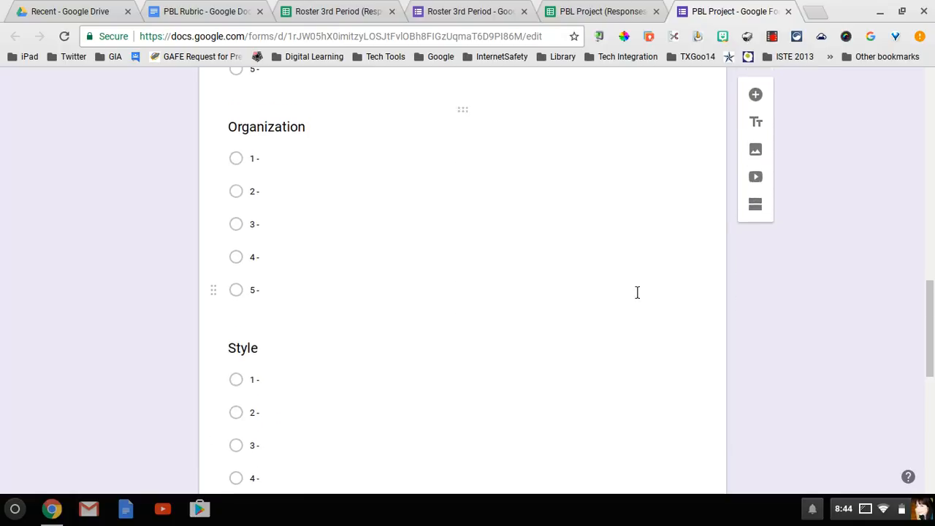
scroll(639, 301, "up", 2)
scroll(643, 301, "up", 1)
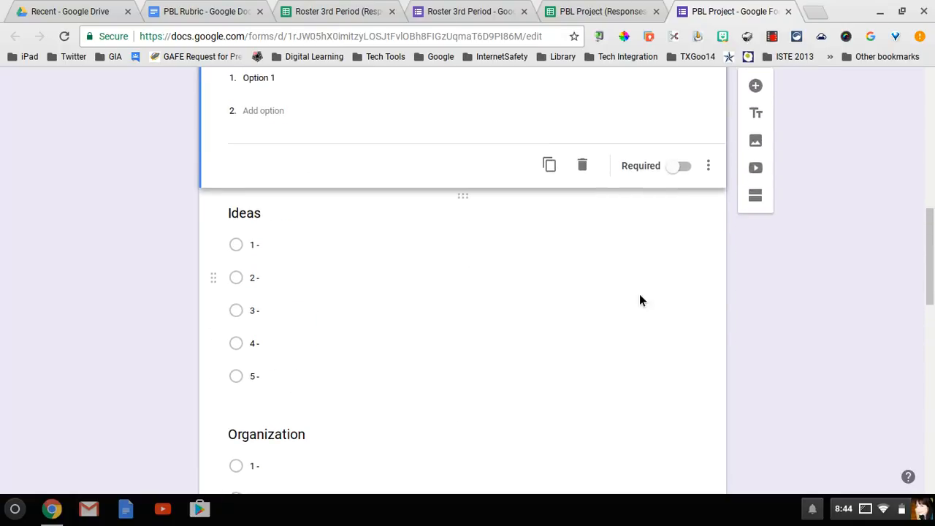
scroll(639, 300, "up", 3)
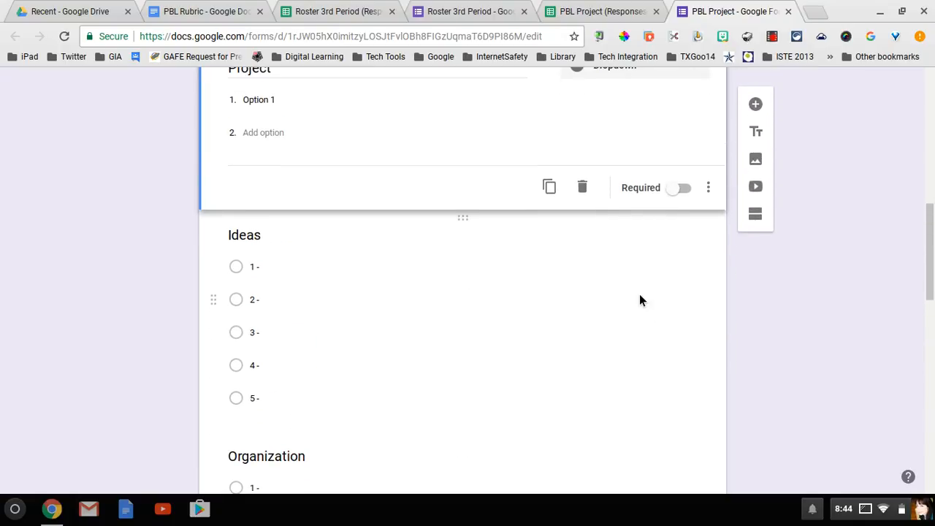
scroll(643, 301, "up", 2)
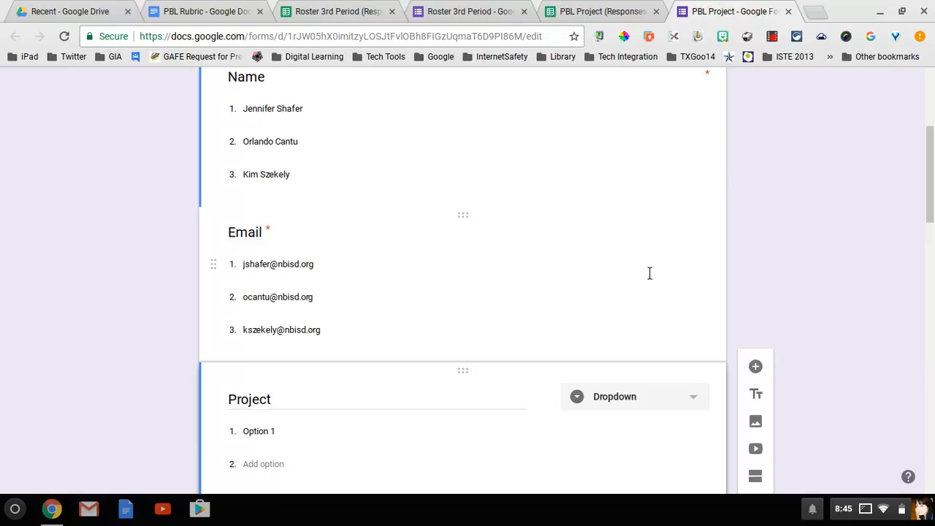
scroll(397, 146, "up", 1)
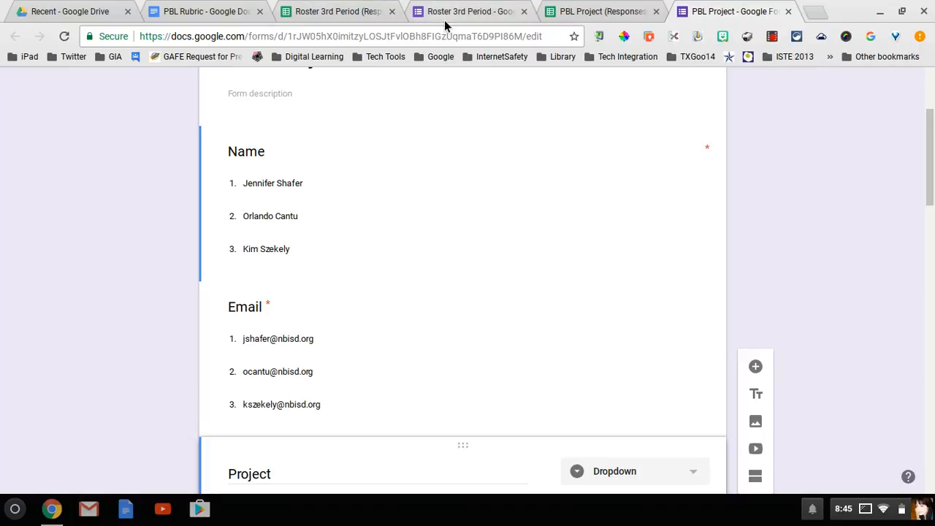
left_click(445, 22)
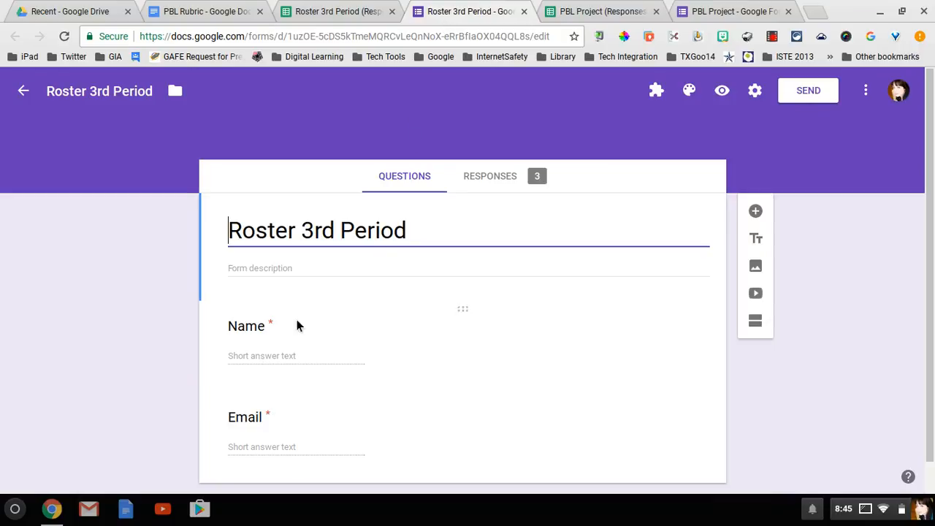
left_click(340, 20)
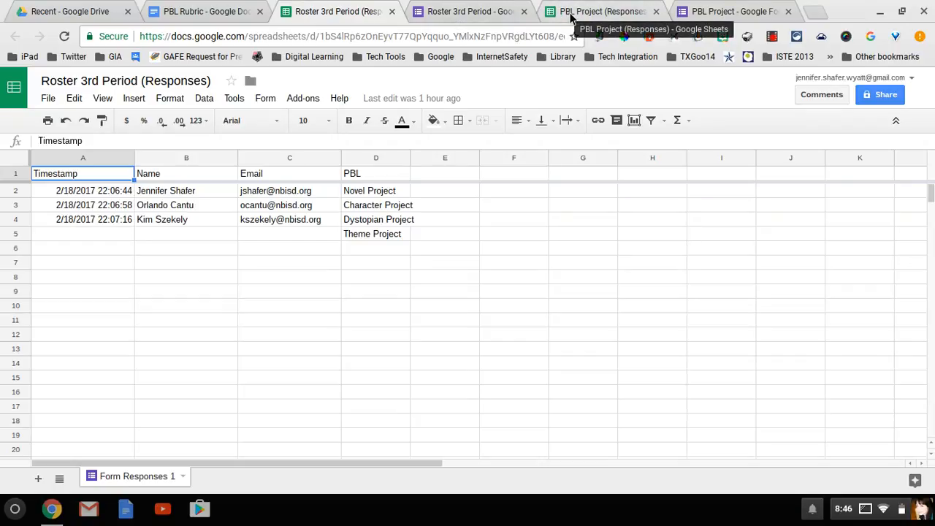
Return from the responses sheet to the PBL Project form editor
left_click(721, 13)
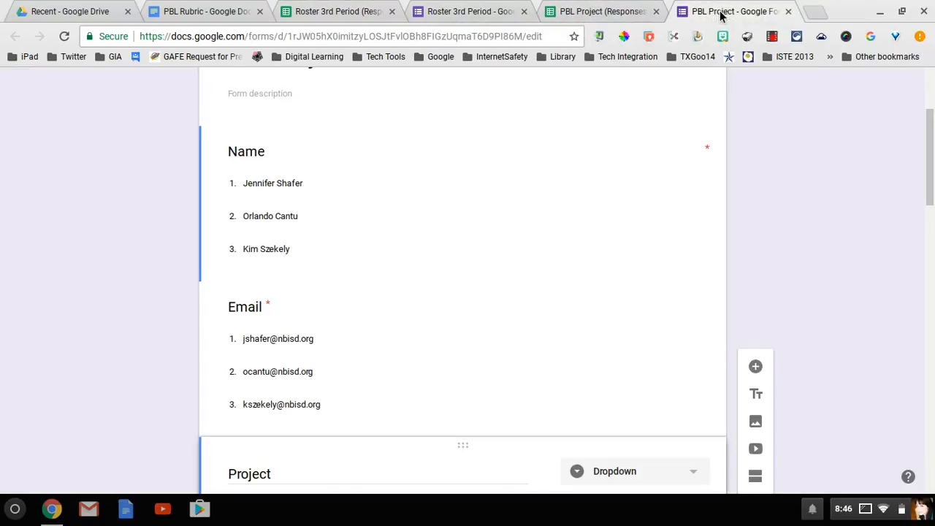
scroll(494, 208, "down", 1)
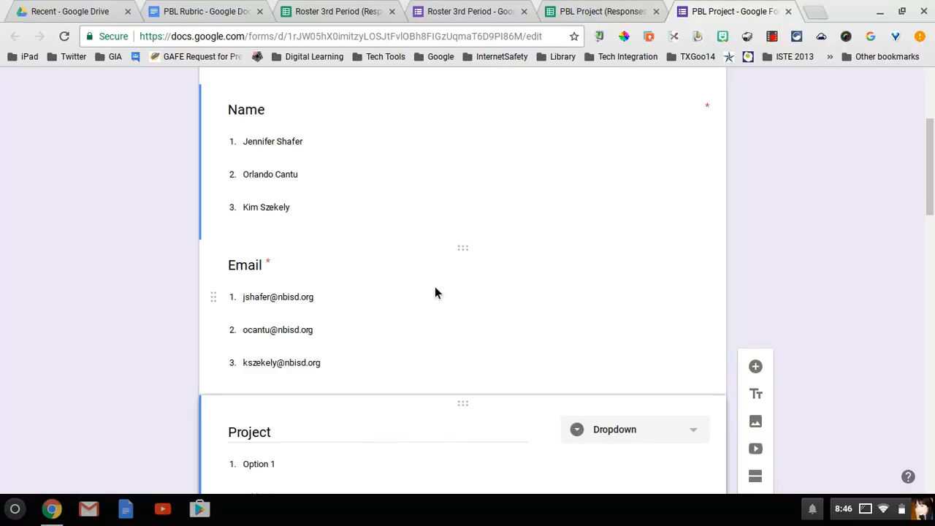
scroll(435, 292, "down", 3)
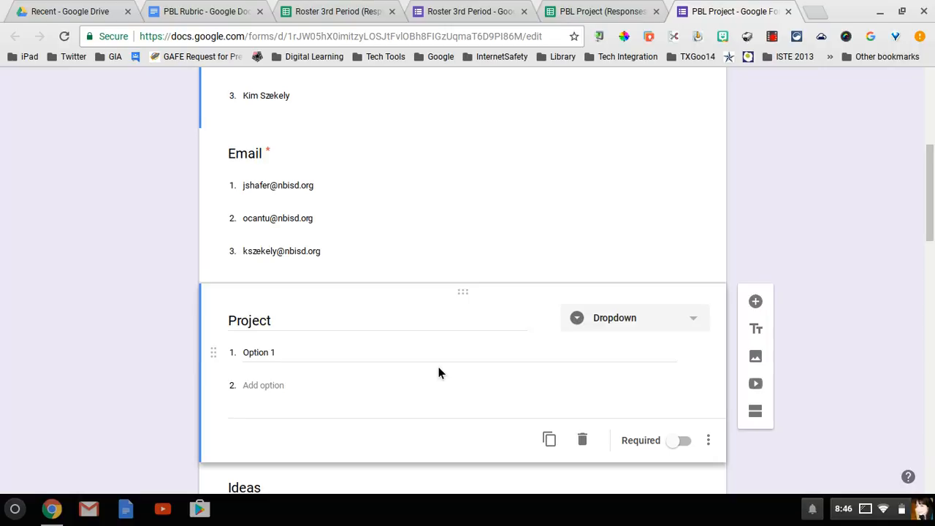
scroll(439, 373, "down", 1)
scroll(438, 372, "up", 3)
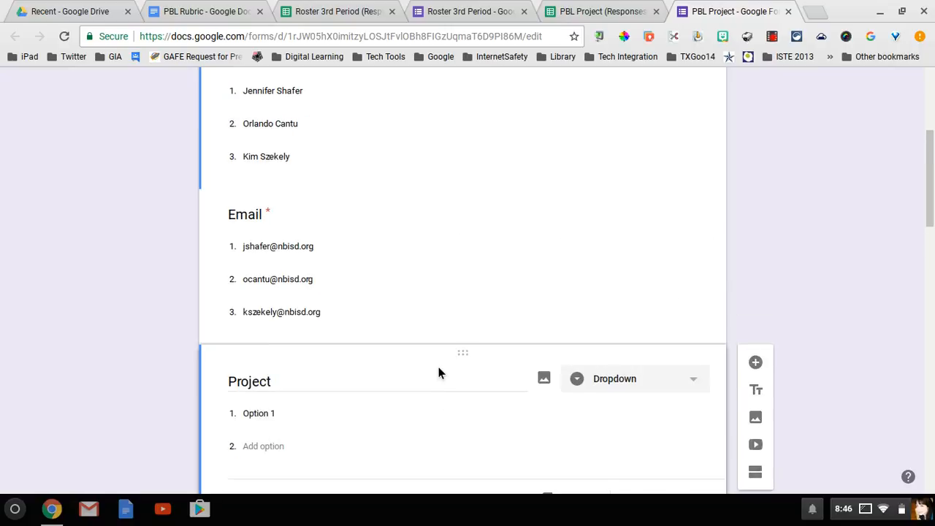
scroll(439, 373, "up", 3)
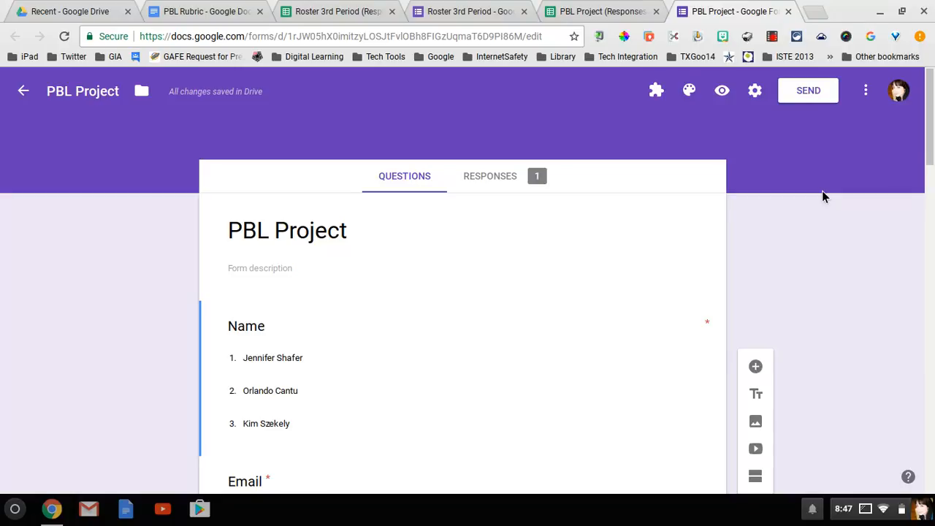
Search the form add-ons store for 'formranger', confirm it is installed, and close the gallery
left_click(871, 96)
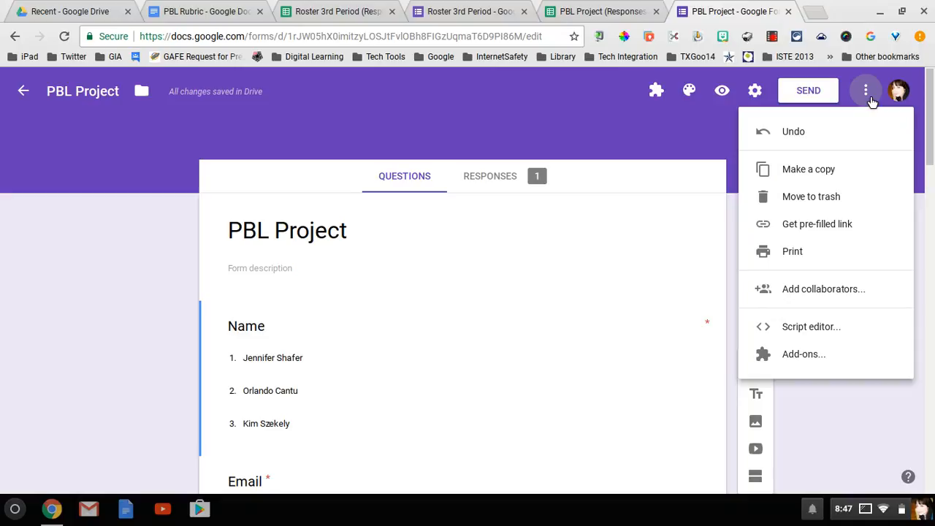
left_click(816, 358)
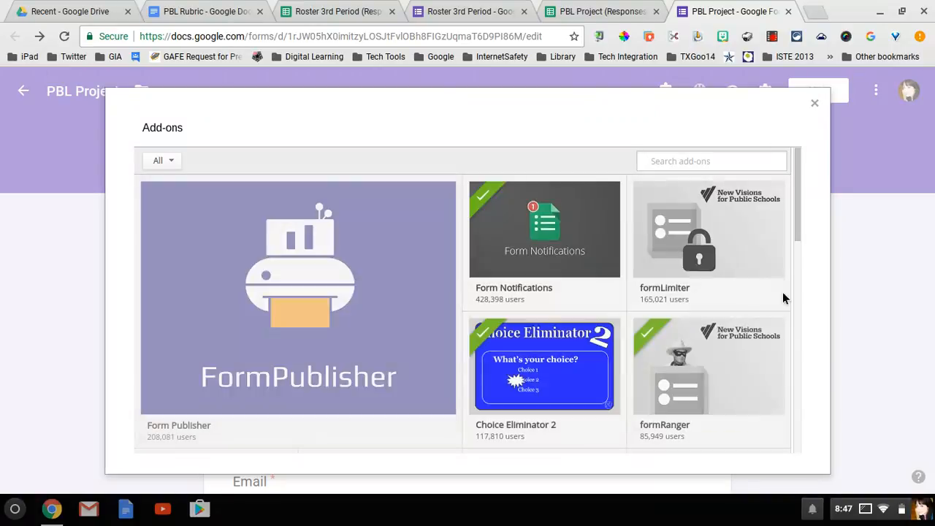
left_click(731, 162)
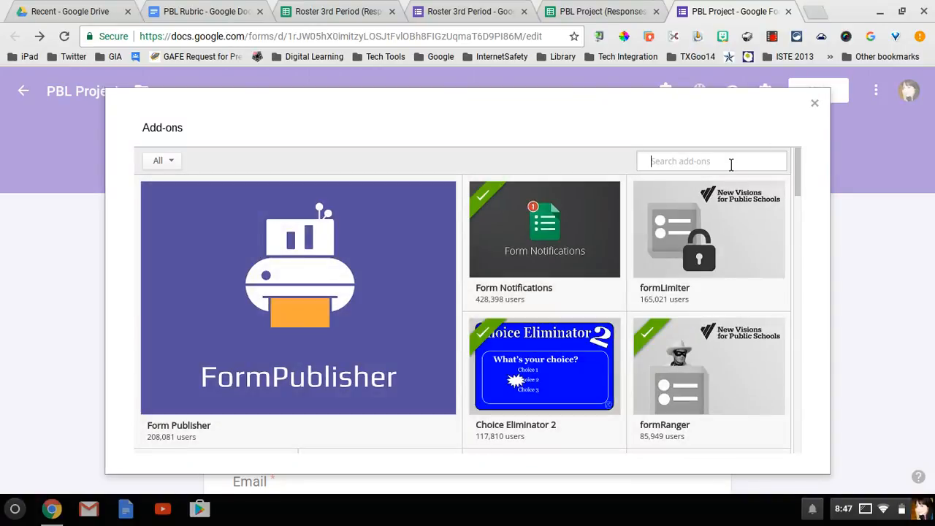
type("formranger")
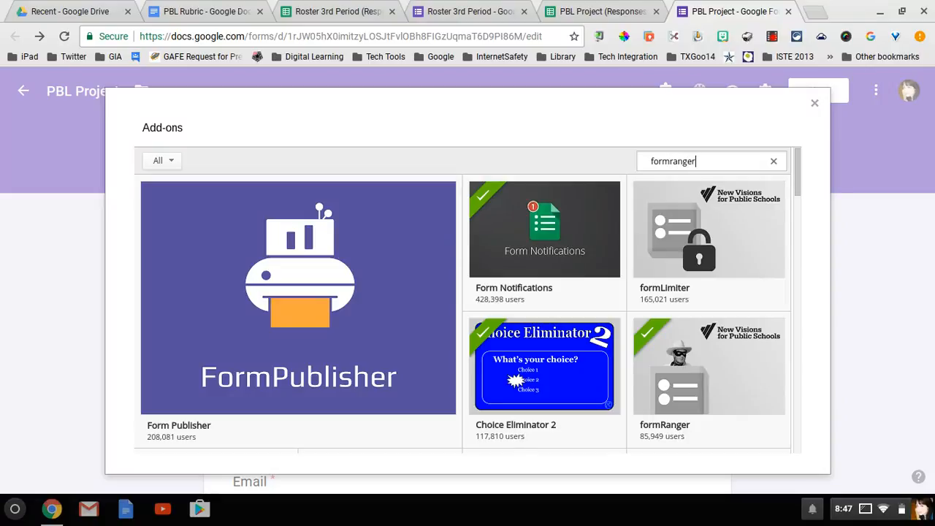
key("Return")
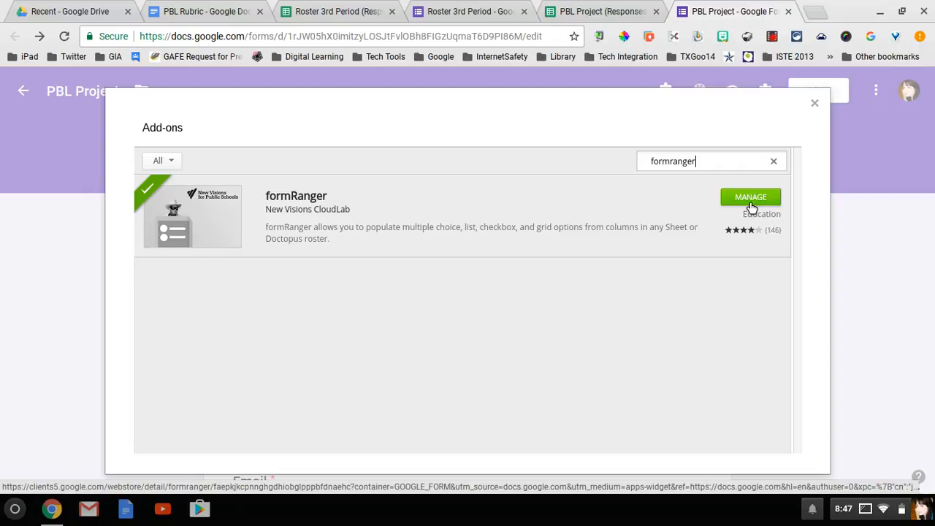
left_click(815, 105)
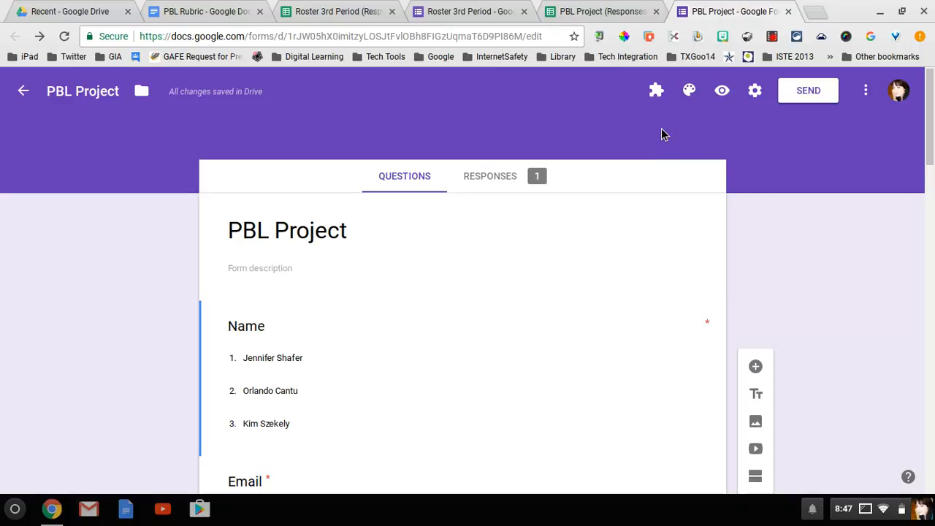
Start the formRanger add-on from the installed add-ons list for the PBL Project form
left_click(657, 92)
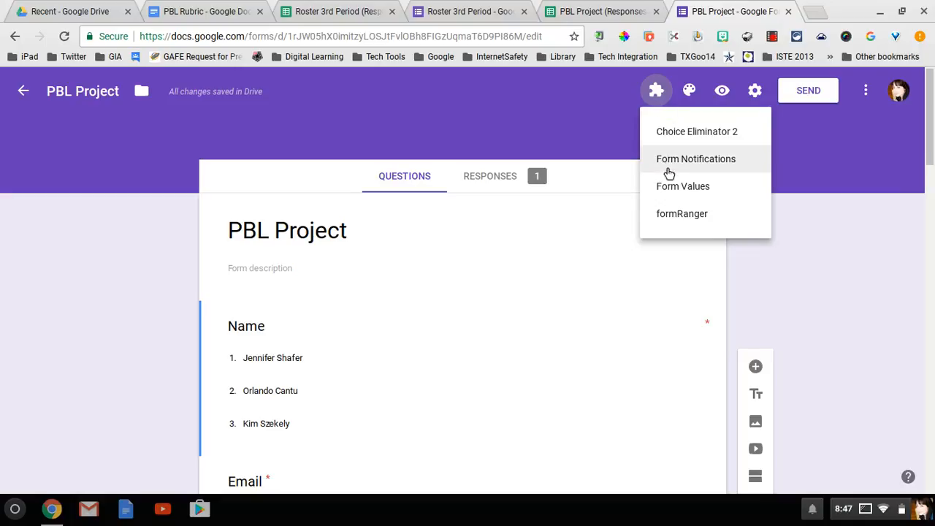
left_click(672, 216)
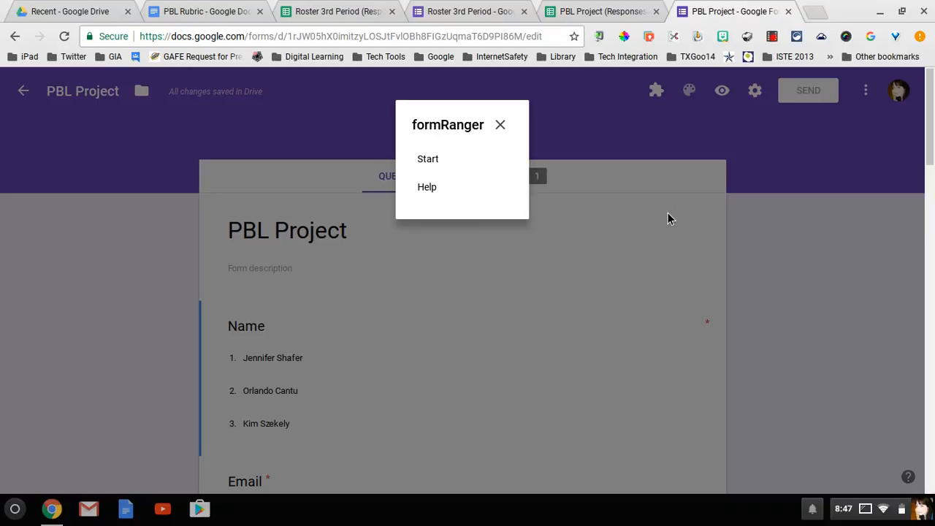
left_click(451, 160)
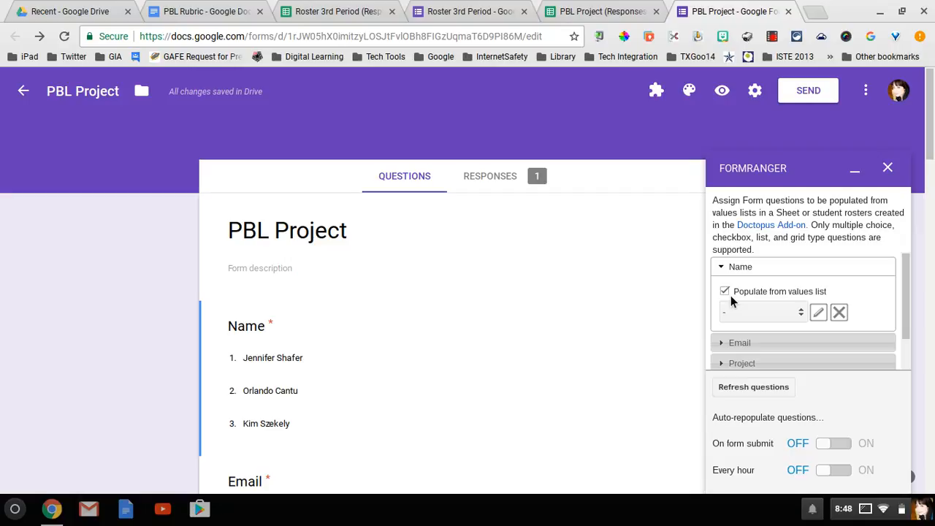
Expand the Project question in formRanger and choose 'new values list' as its source
left_click(740, 343)
scroll(819, 332, "down", 1)
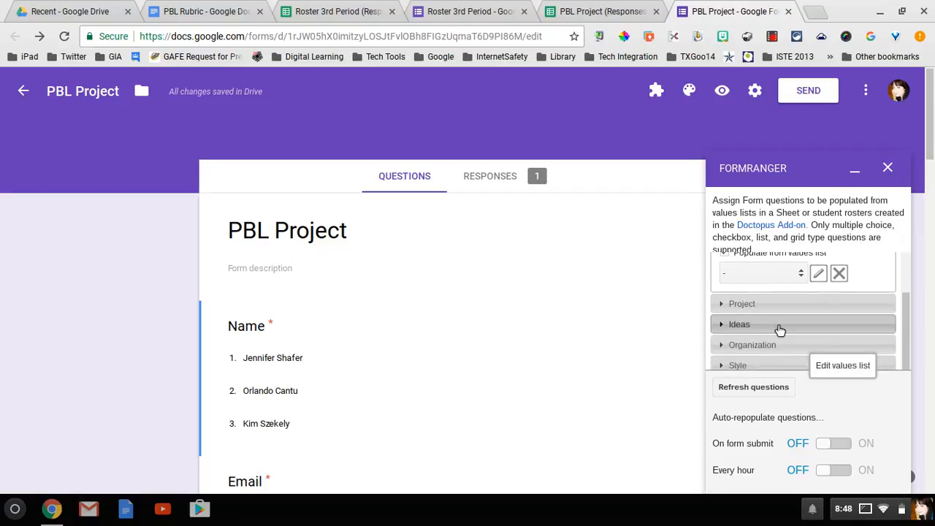
left_click(759, 310)
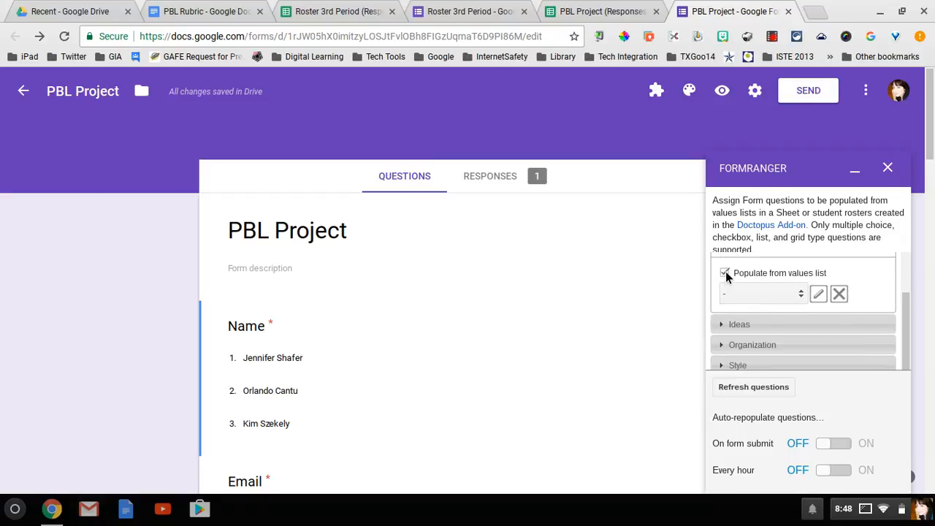
left_click(800, 294)
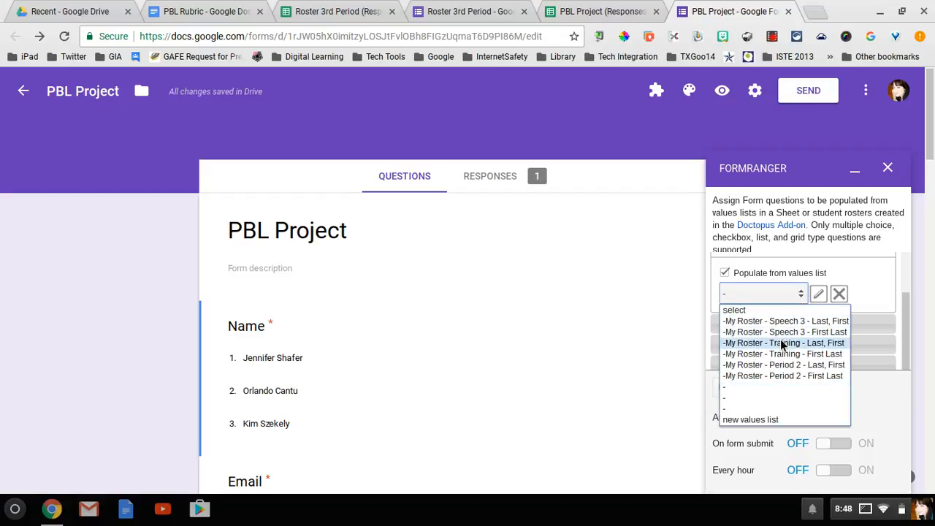
left_click(770, 420)
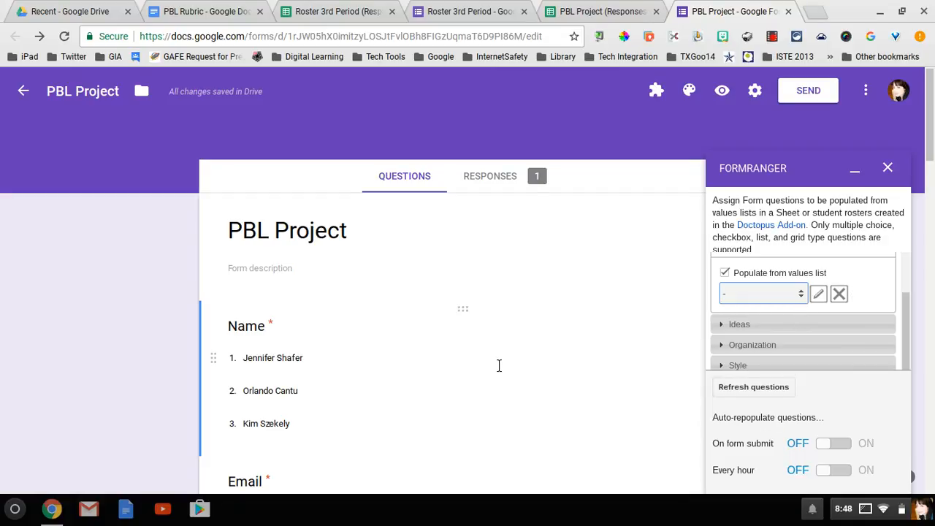
left_click(801, 295)
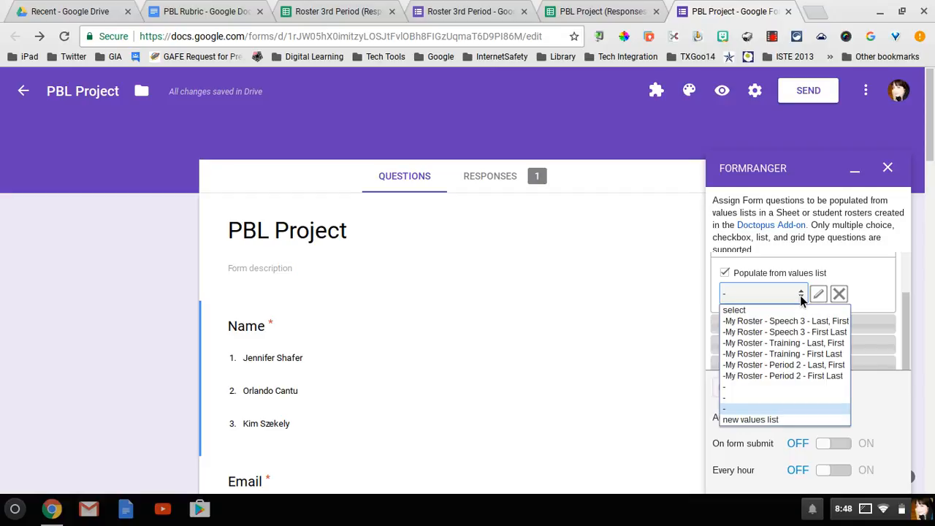
left_click(747, 420)
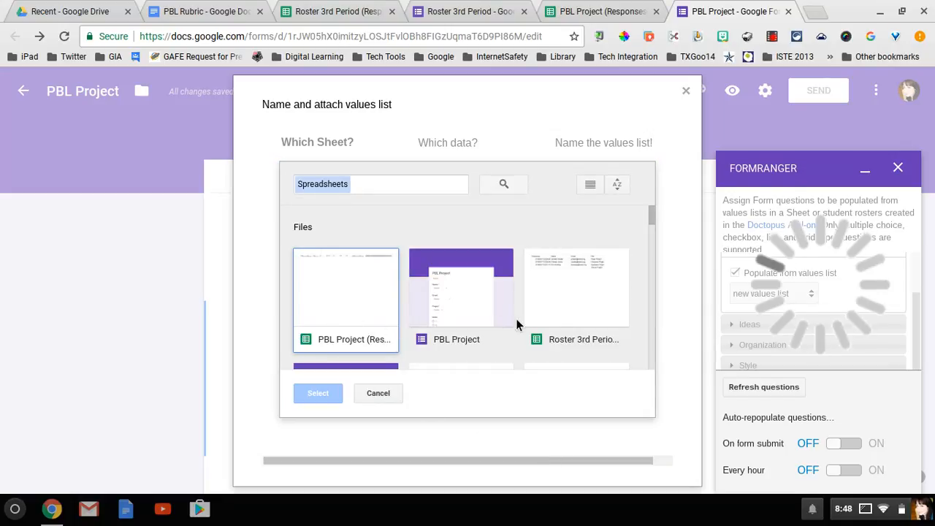
Source Project choices from Roster 3rd Period's PBL column, saved as list 'pbl projects'
left_click(561, 310)
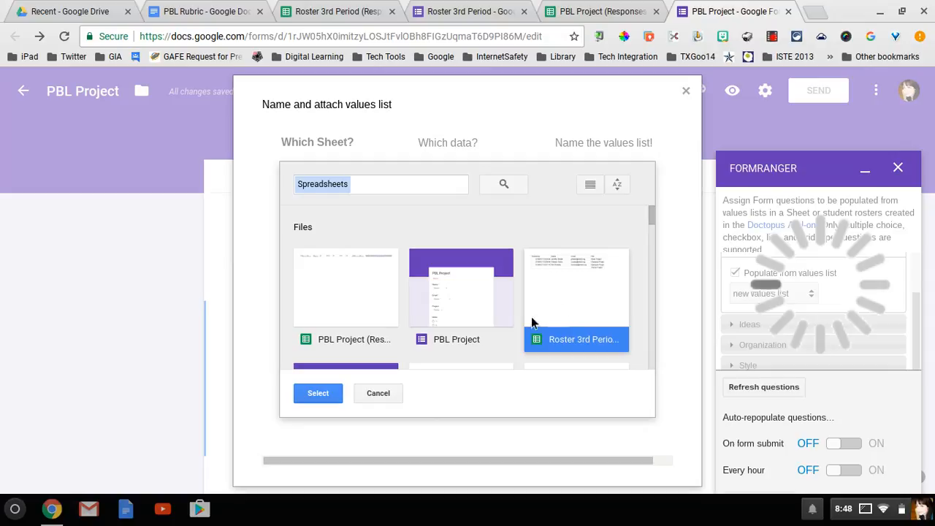
left_click(331, 395)
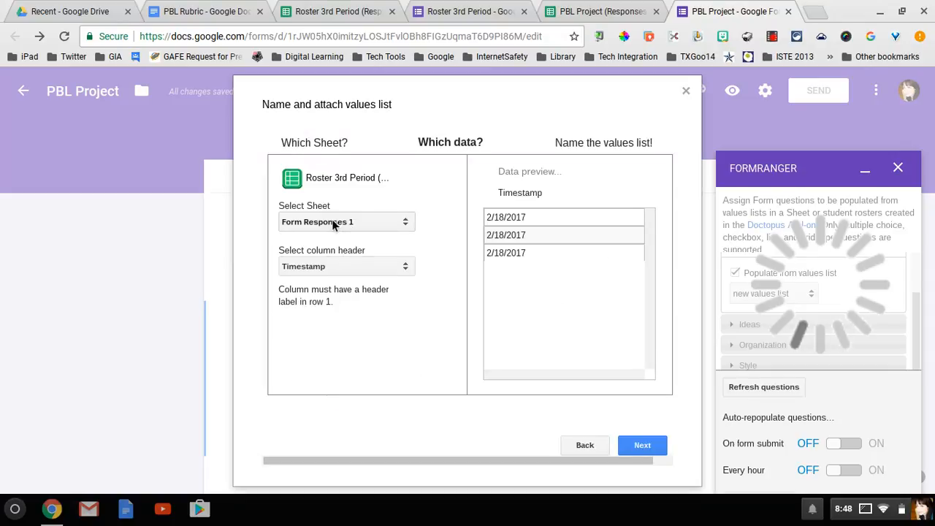
left_click(405, 269)
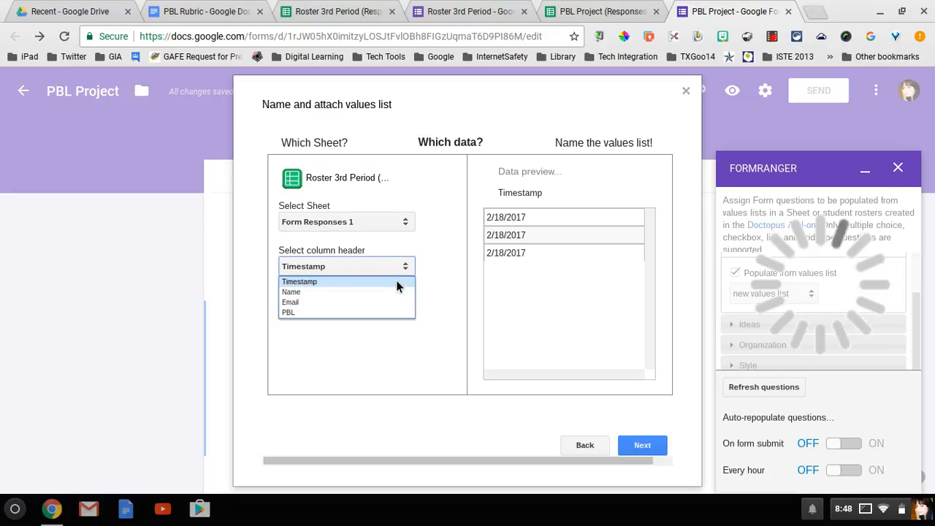
left_click(304, 312)
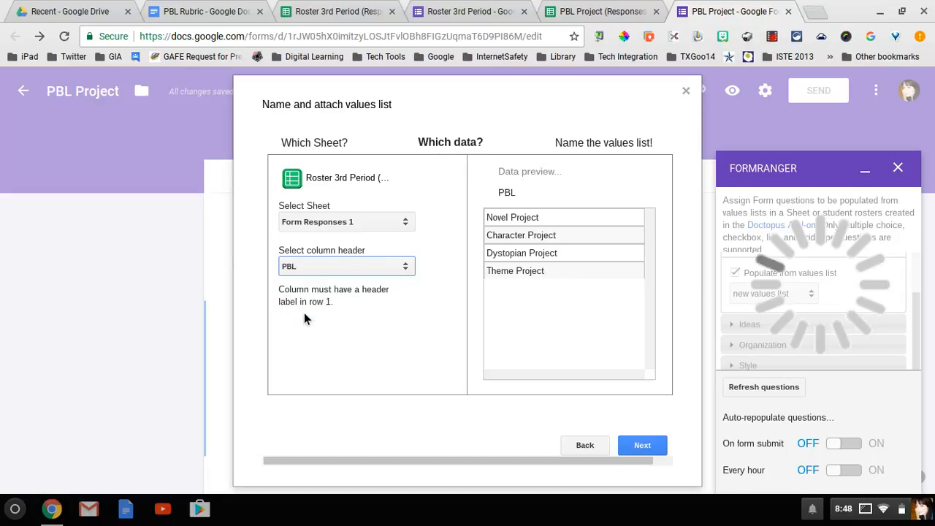
left_click(650, 445)
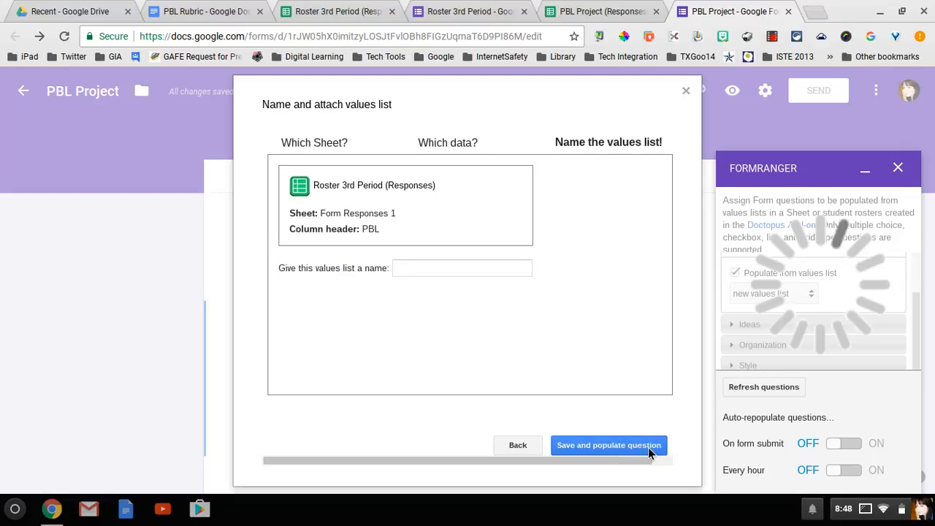
left_click(449, 274)
type("pbl pr")
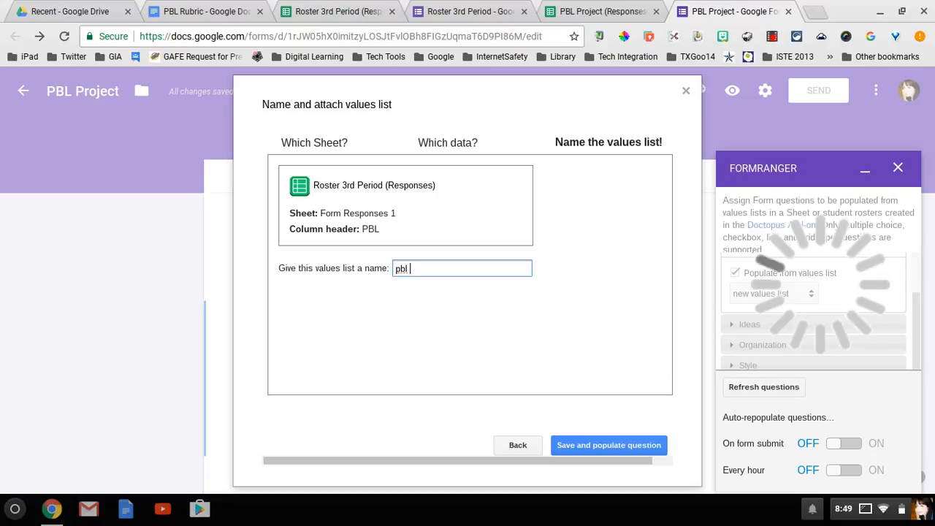
type("ojects")
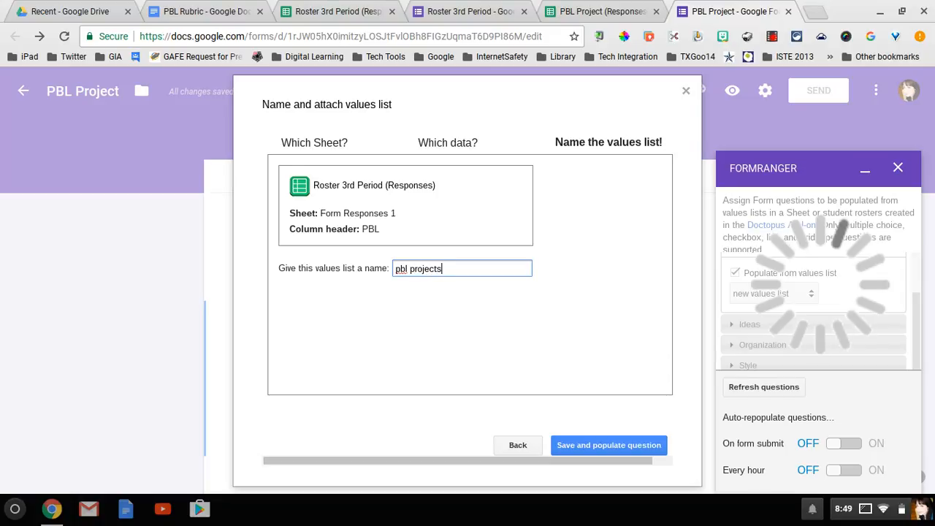
left_click(594, 448)
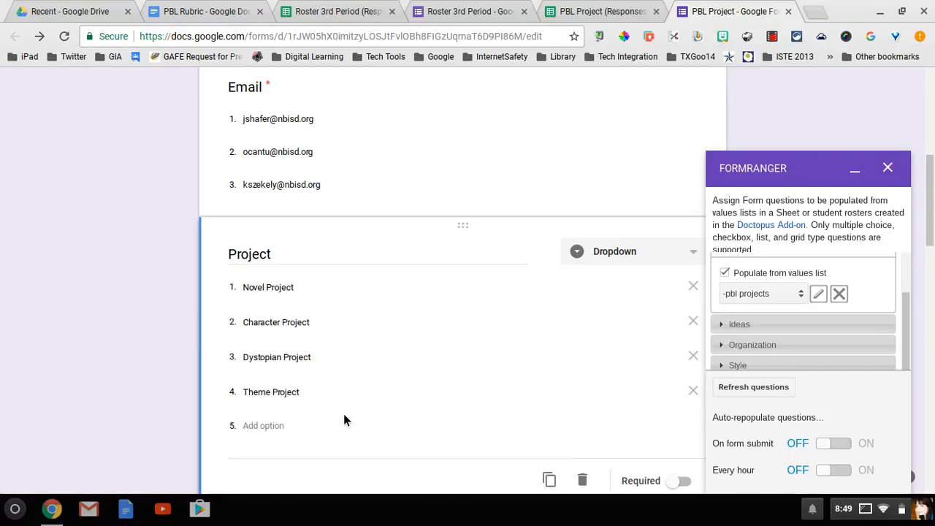
Close the formRanger sidebar and switch to the PBL Rubric template document
left_click(888, 169)
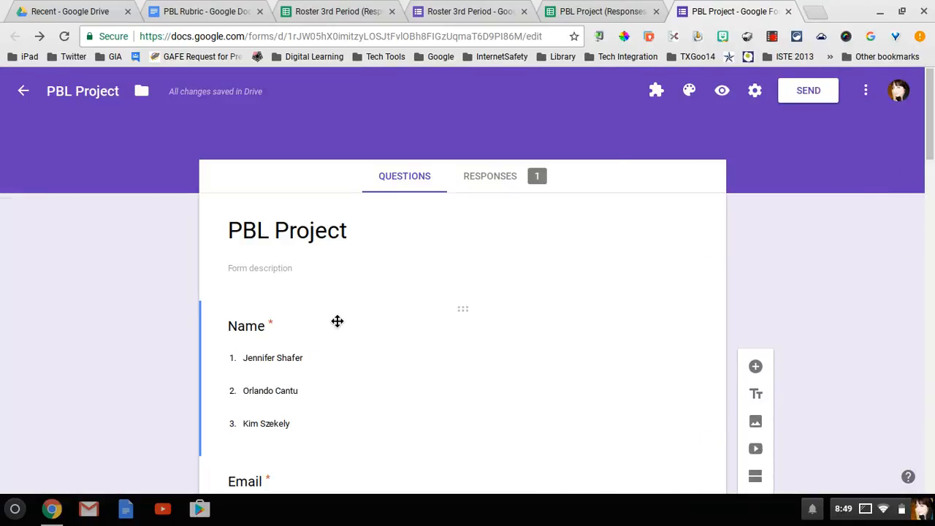
left_click(197, 25)
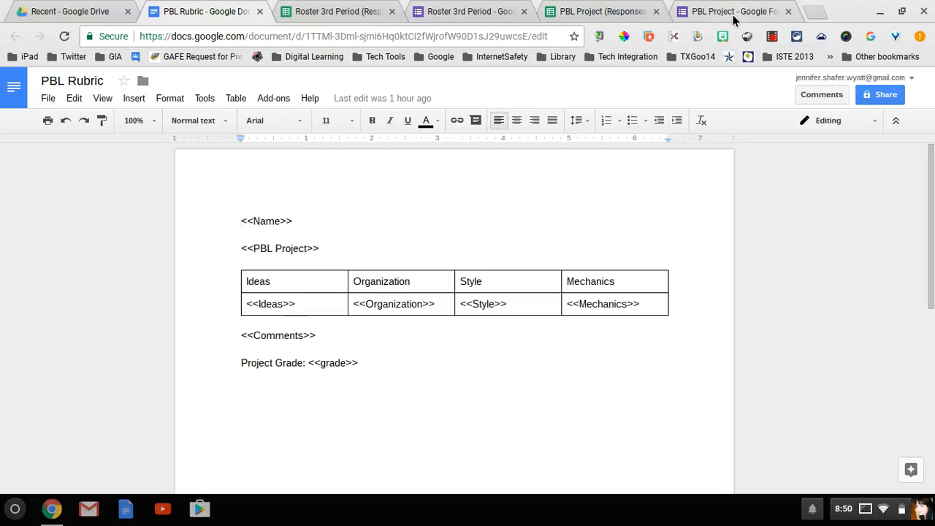
Go back to the PBL Project form and view its Responses summary showing 1 response
left_click(612, 20)
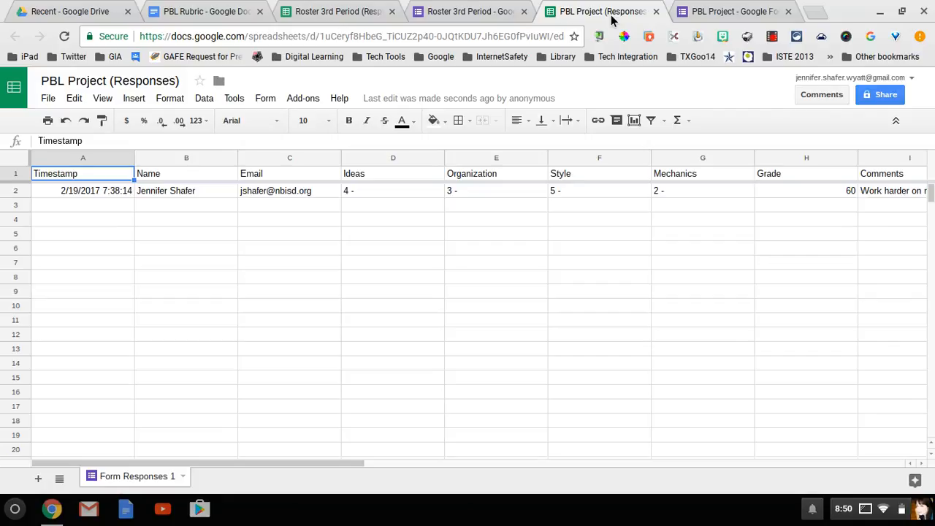
left_click(713, 20)
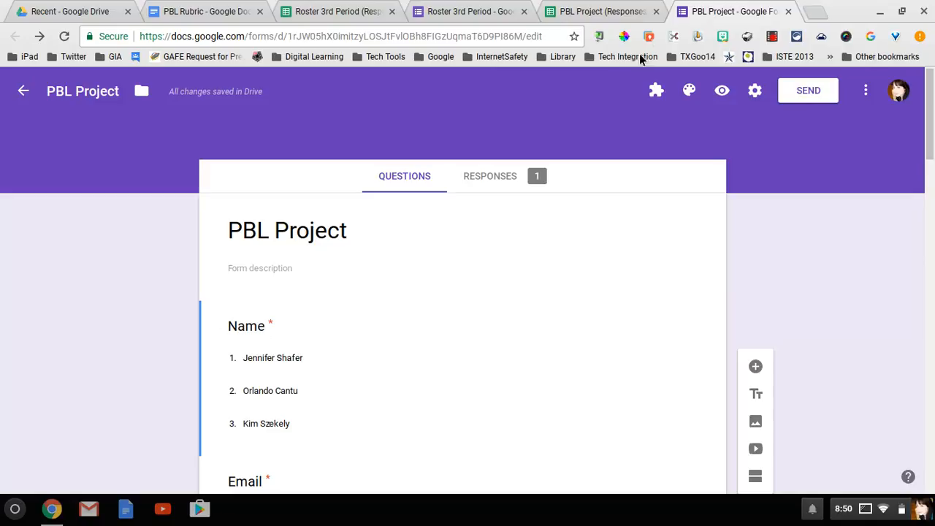
left_click(511, 178)
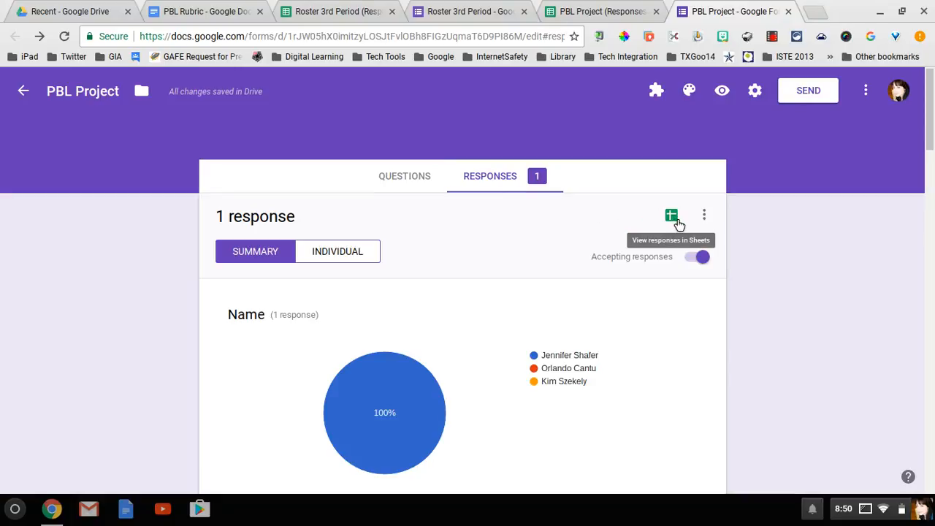
Launch autoCrat from the Add-ons menu on the PBL Project (Responses) spreadsheet
left_click(598, 19)
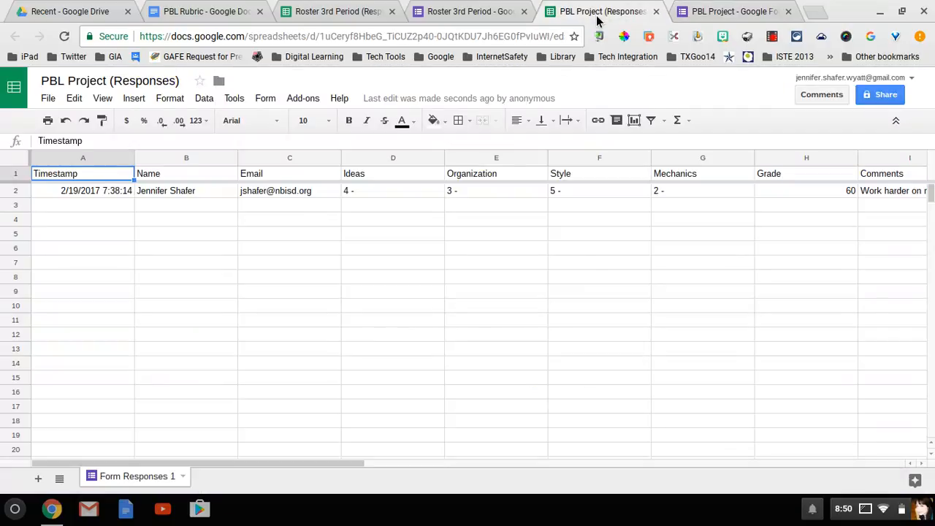
left_click(302, 100)
mouse_move(320, 131)
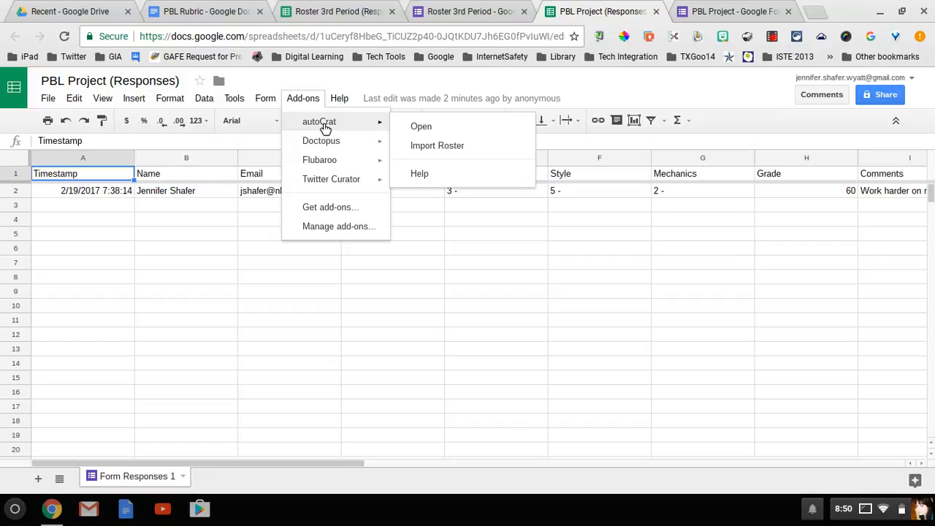
left_click(434, 128)
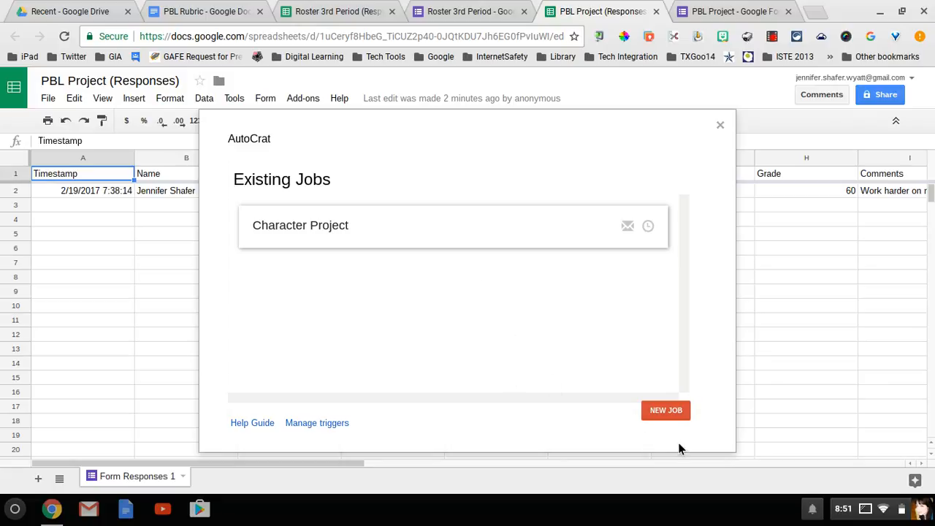
Create a new autoCrat job named 'Dystopian Project' using the PBL Rubric template
left_click(672, 411)
left_click(492, 236)
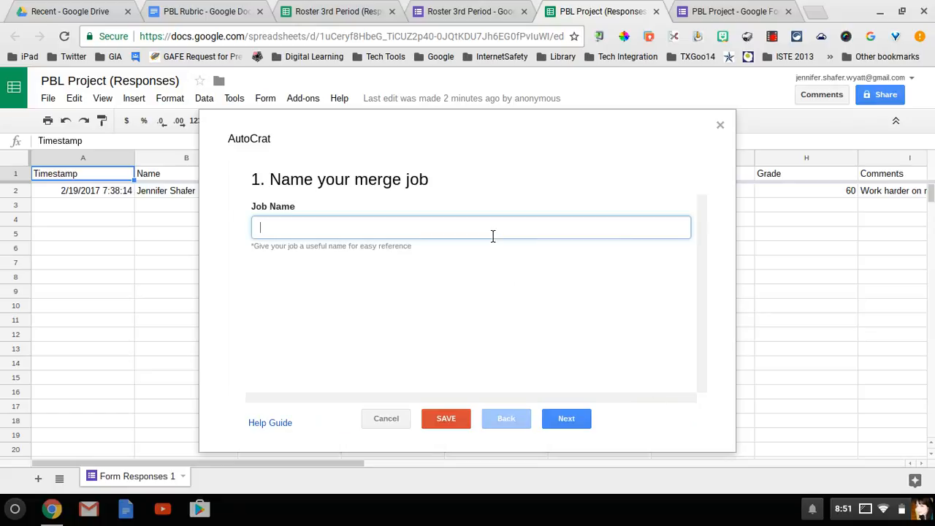
type("Dystopian Pr")
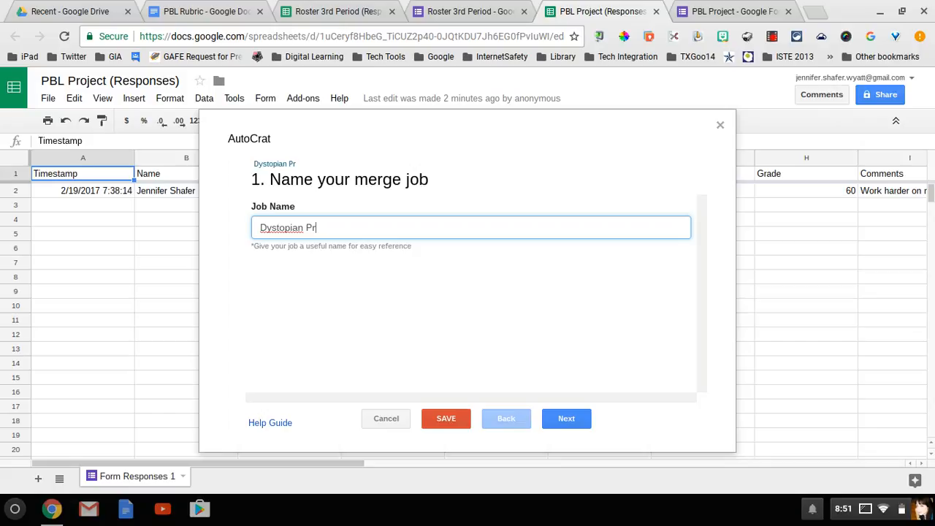
type("oject")
left_click(564, 420)
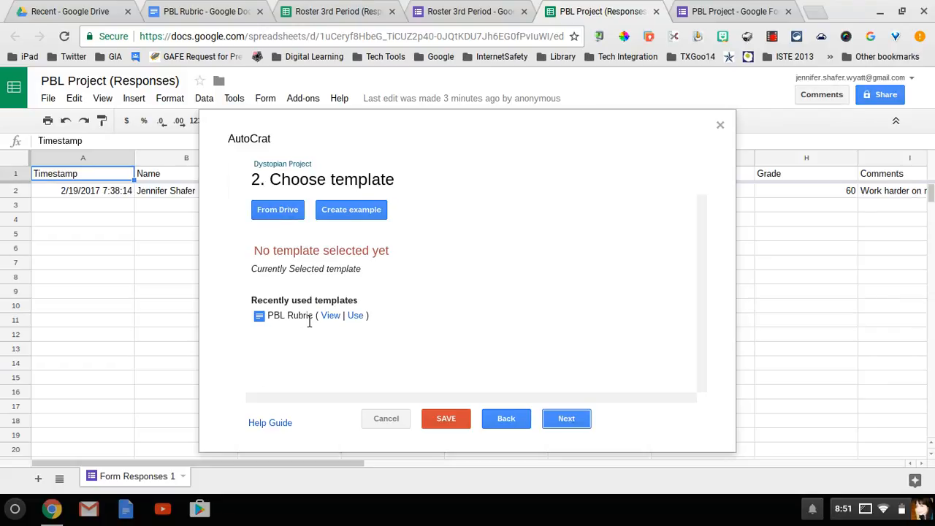
left_click(357, 316)
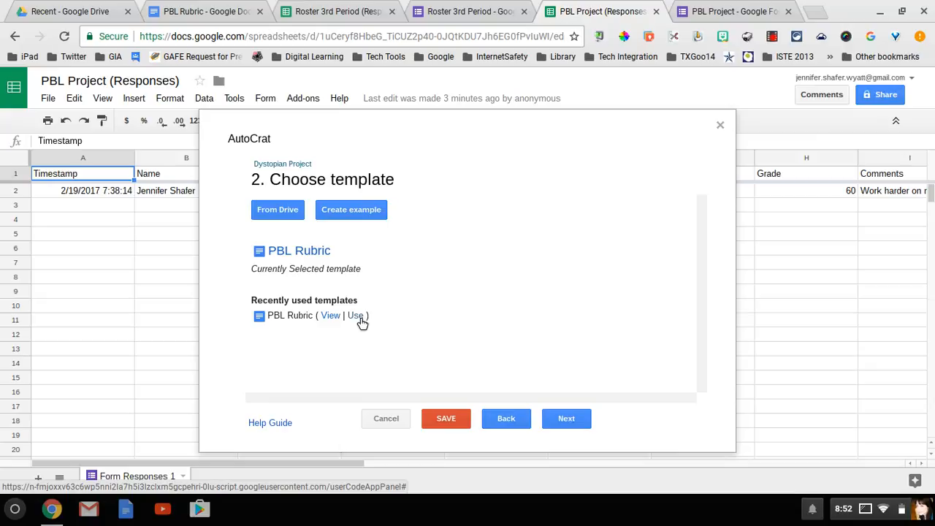
left_click(567, 422)
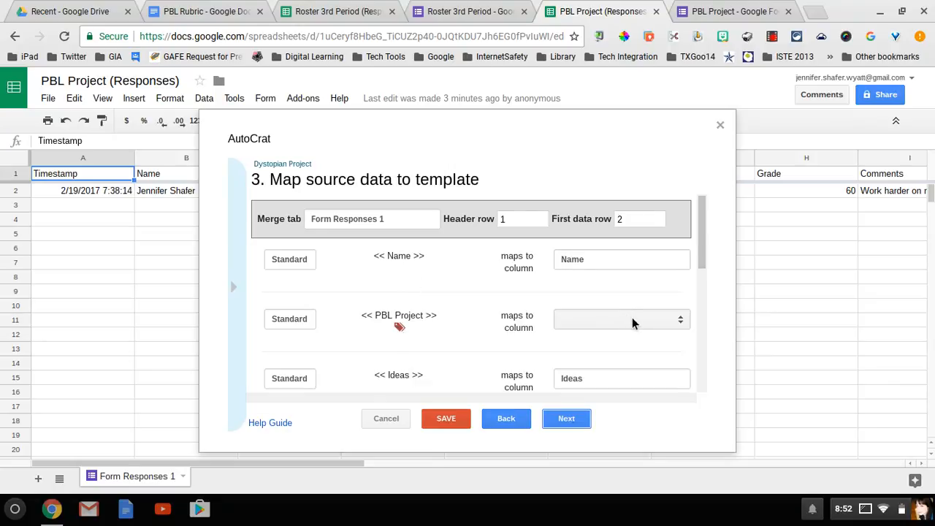
Map the PBL Project tag to the Project column and the grade tag to the Grade column
left_click(634, 320)
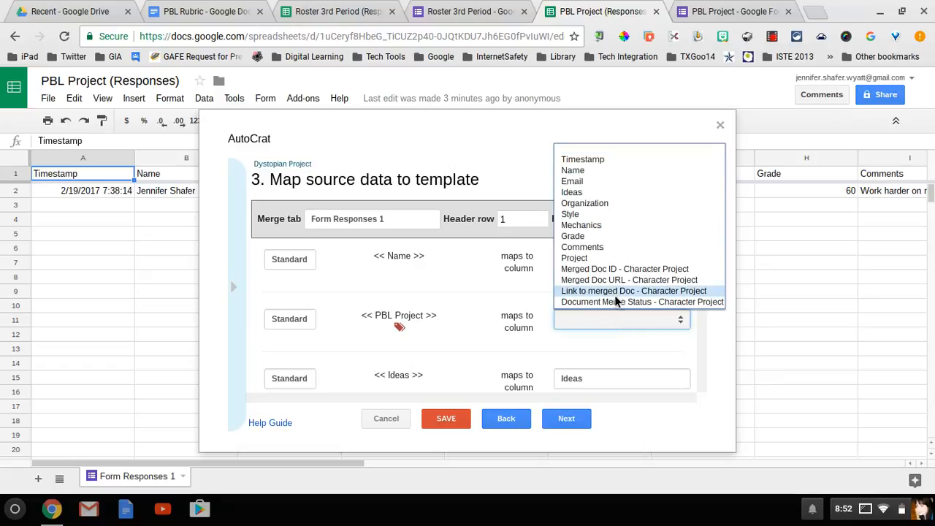
left_click(600, 259)
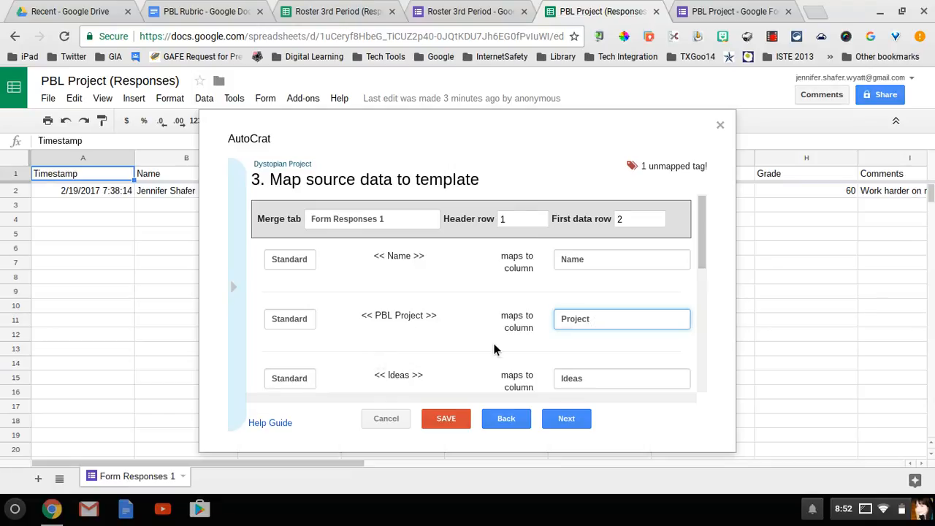
scroll(494, 350, "down", 1)
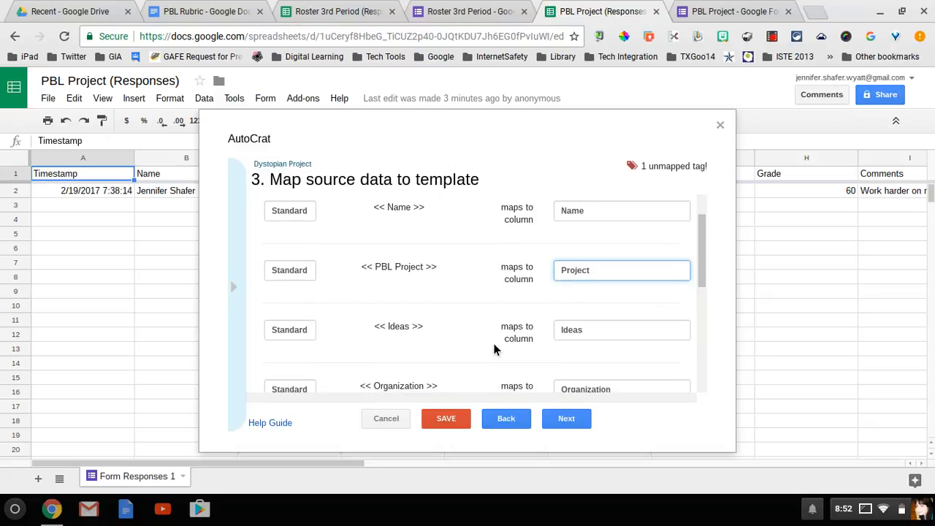
scroll(493, 350, "down", 3)
scroll(493, 350, "down", 2)
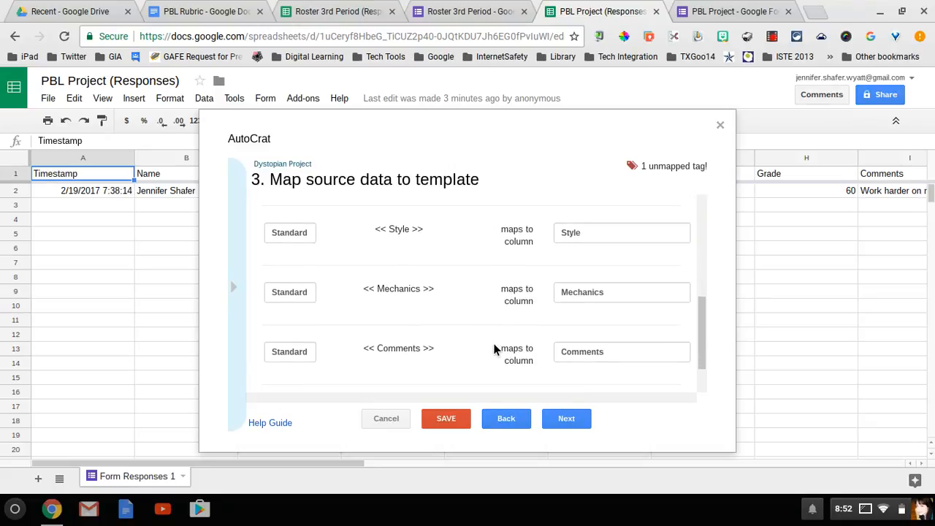
scroll(494, 350, "down", 1)
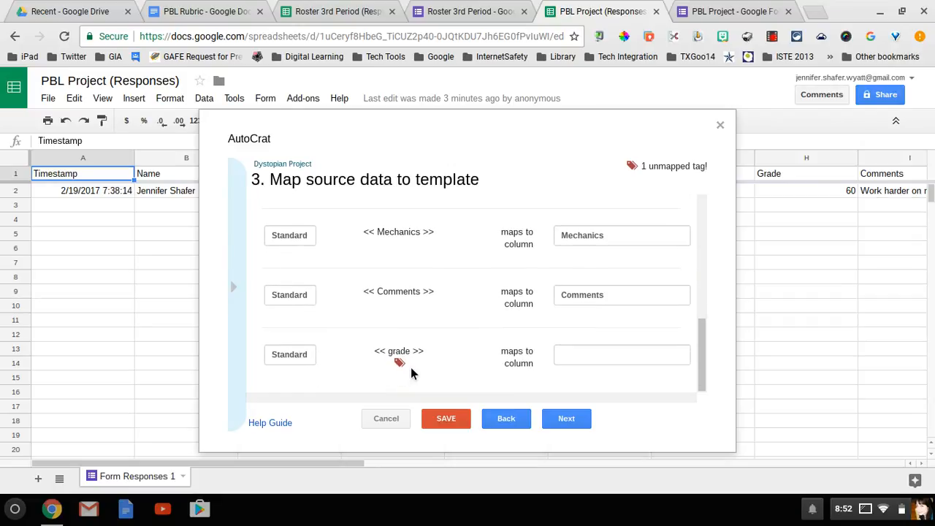
left_click(572, 358)
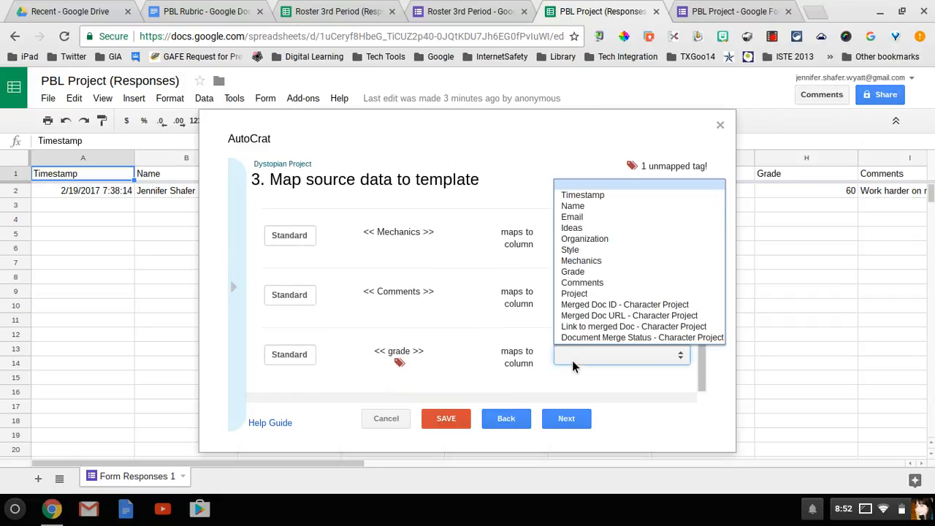
left_click(574, 272)
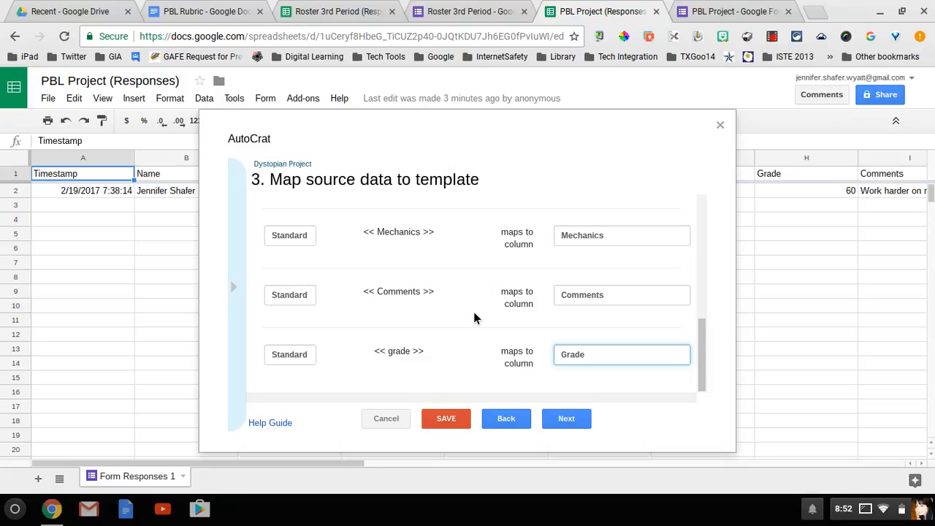
left_click(566, 419)
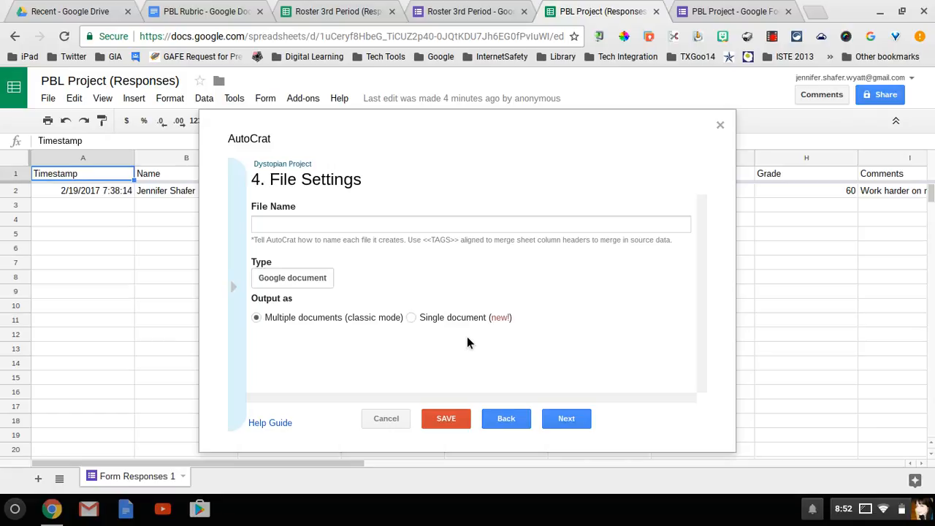
Build the merged file name as <<Name>><<Project>> from the copied merge tags
left_click(240, 288)
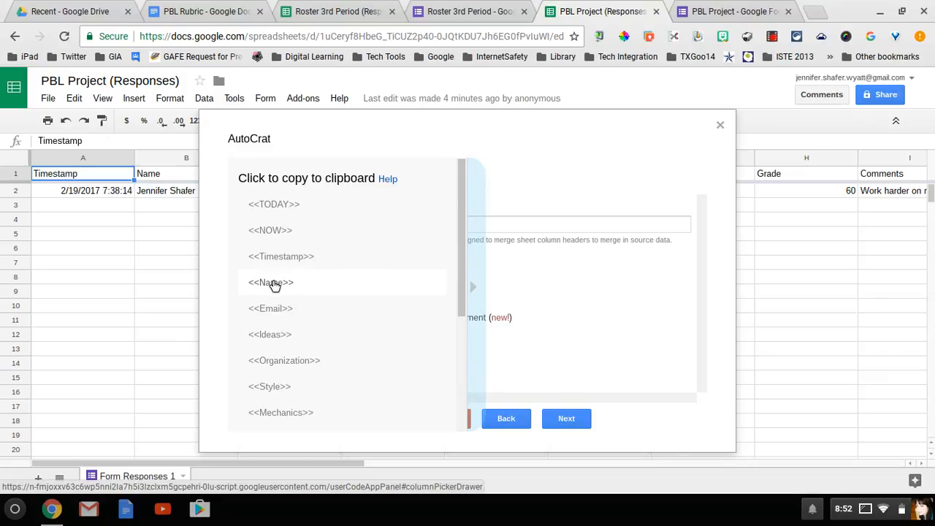
left_click(272, 285)
left_click(280, 231)
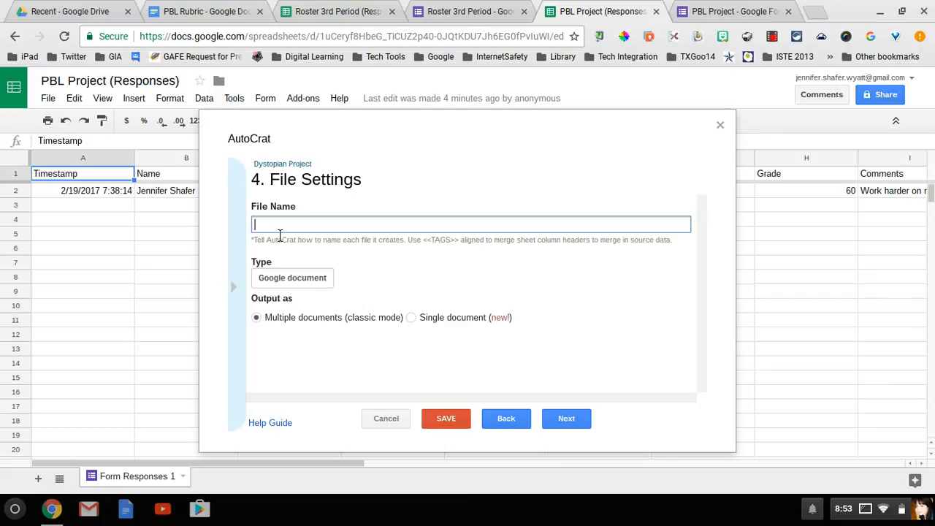
left_click(241, 258)
left_click(274, 291)
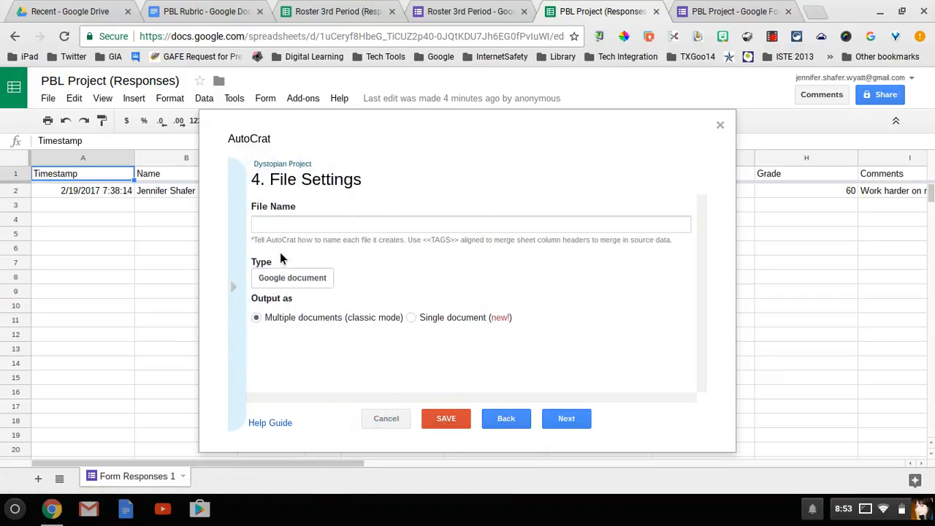
left_click(286, 225)
type("<<Name>>")
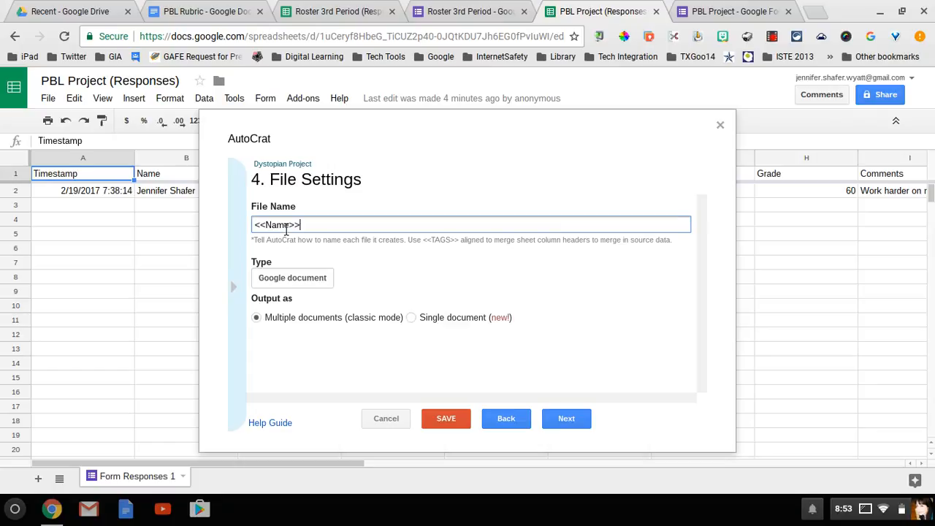
left_click(229, 277)
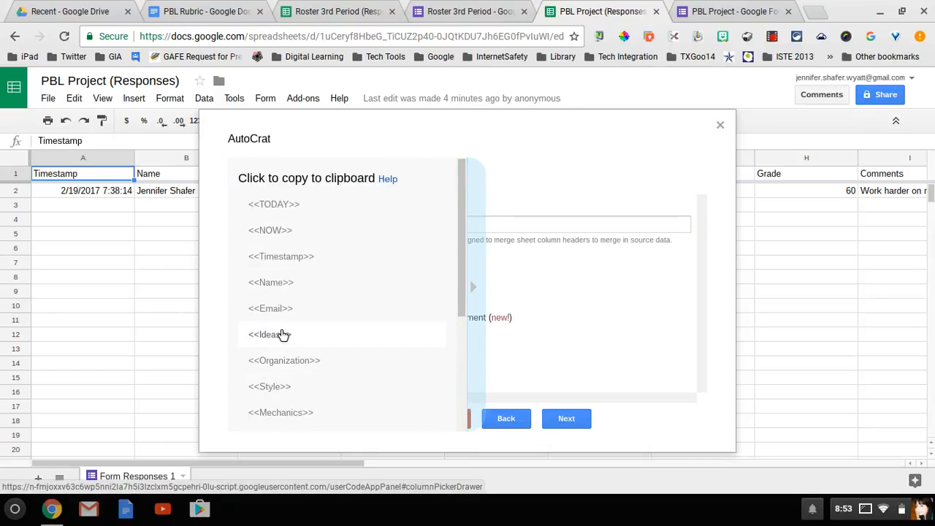
scroll(284, 334, "down", 2)
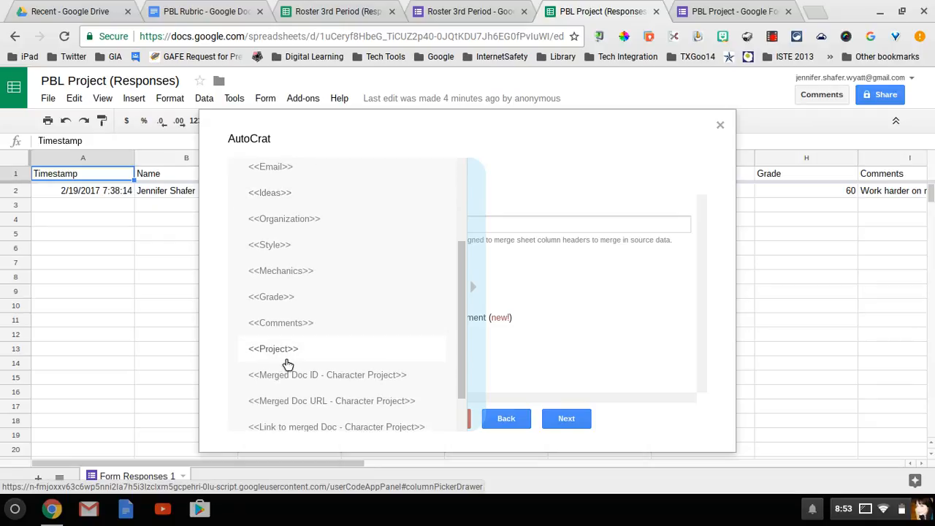
left_click(285, 354)
left_click(405, 228)
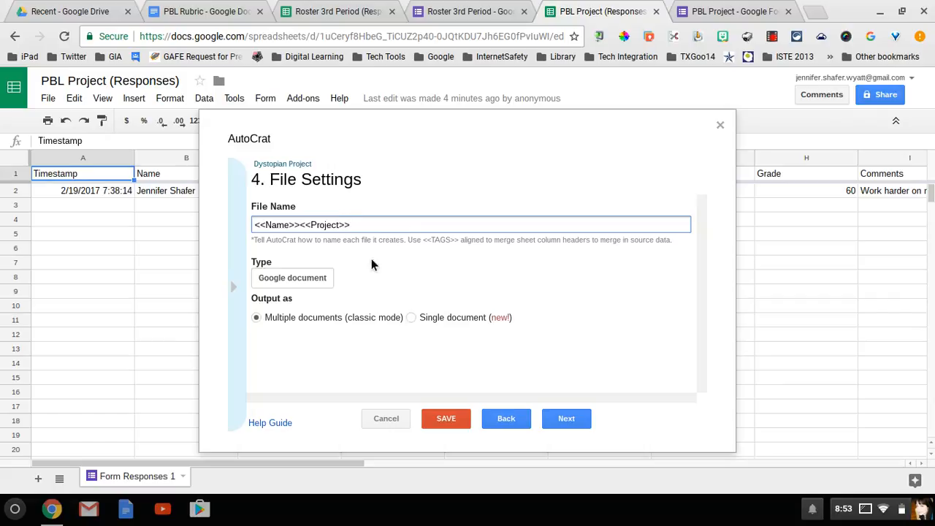
Set the output file type to PDF and continue to destination folders
left_click(312, 286)
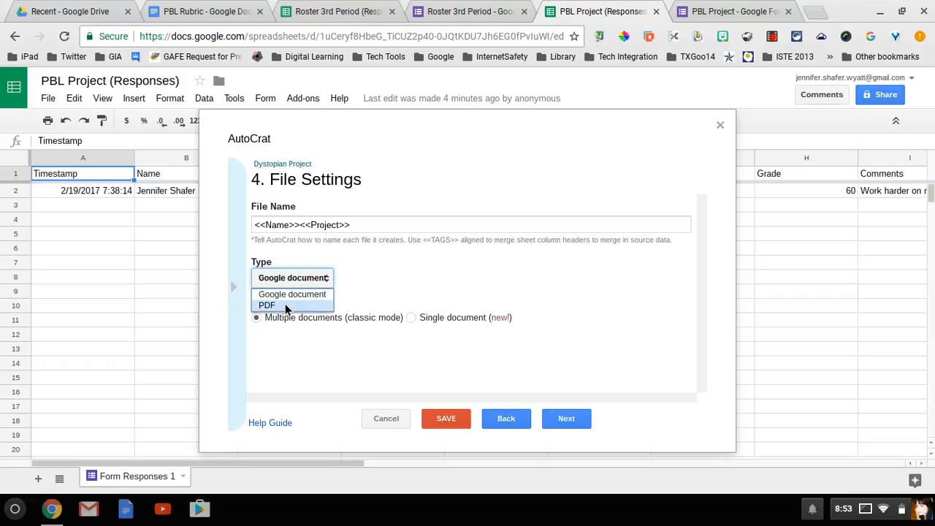
left_click(285, 305)
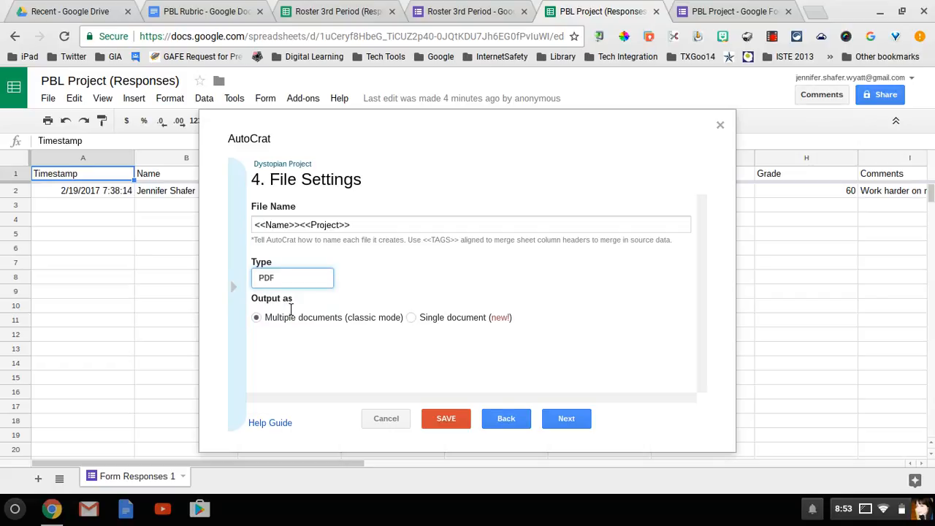
left_click(569, 422)
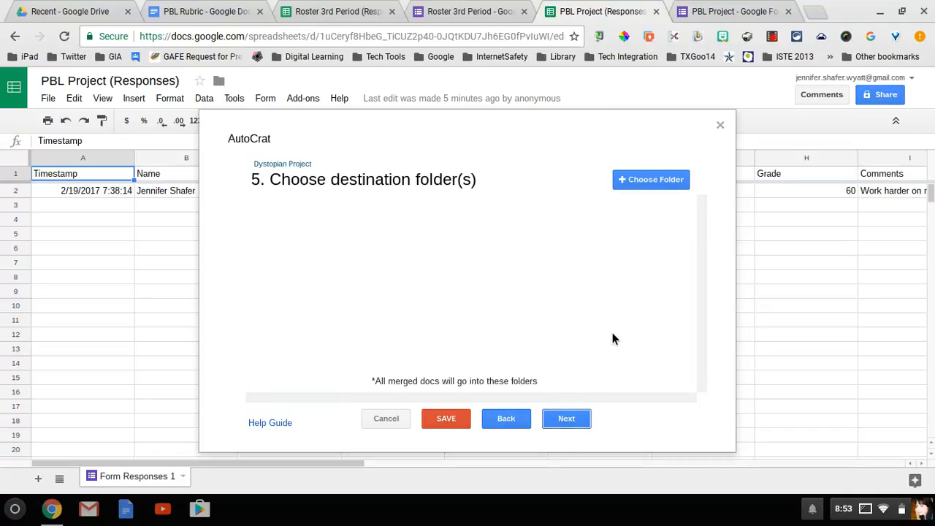
Choose the PBL Graded Drive folder as the destination for merged files
left_click(650, 182)
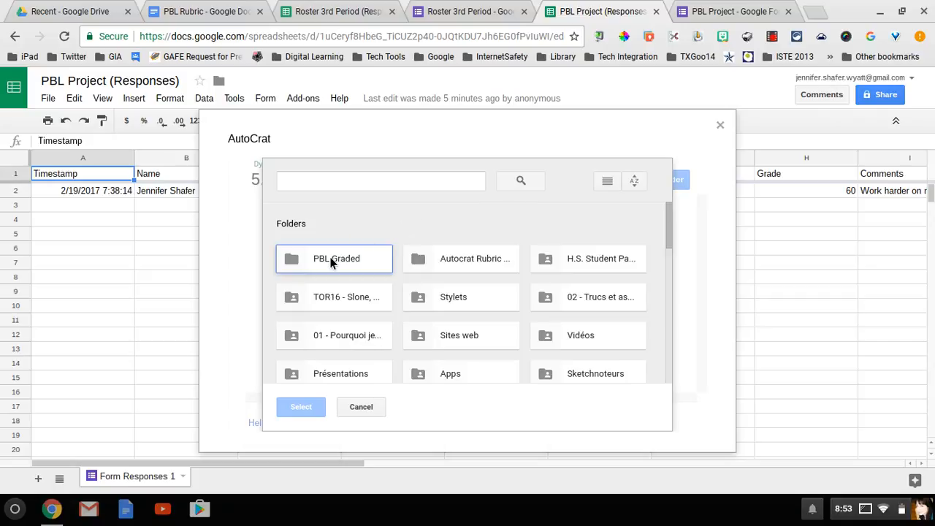
left_click(331, 267)
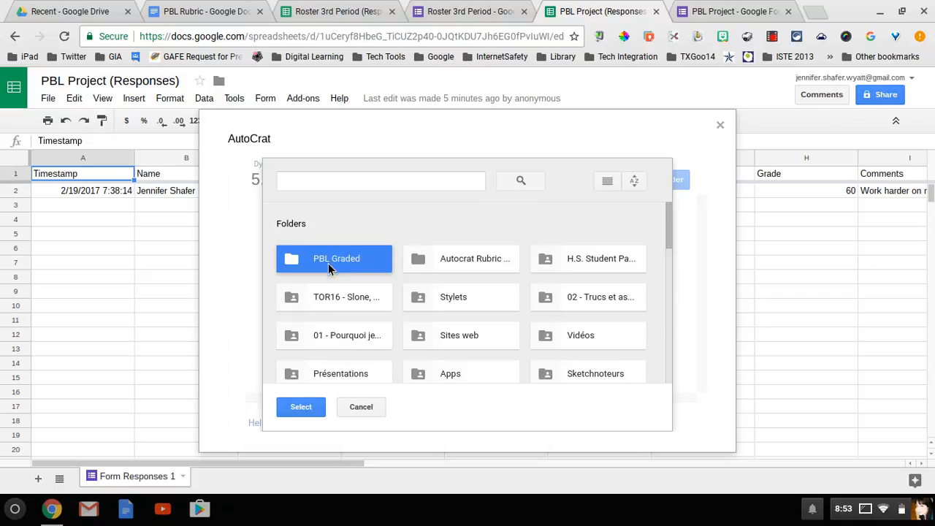
left_click(301, 408)
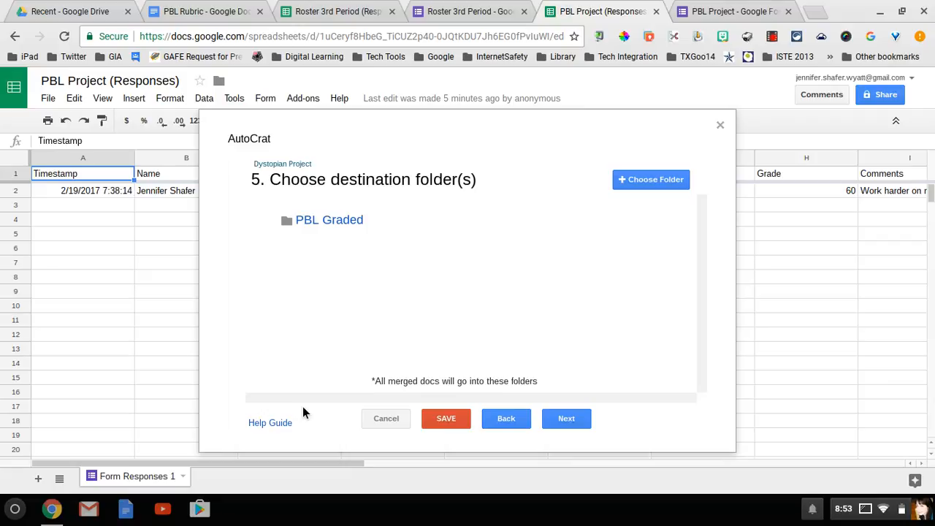
Skip the optional dynamic folder reference and merge condition steps
left_click(578, 425)
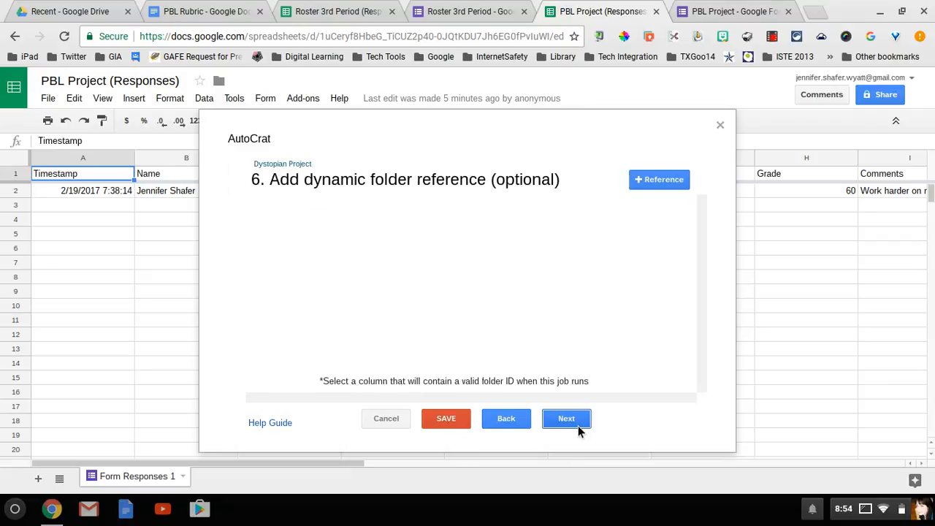
left_click(578, 426)
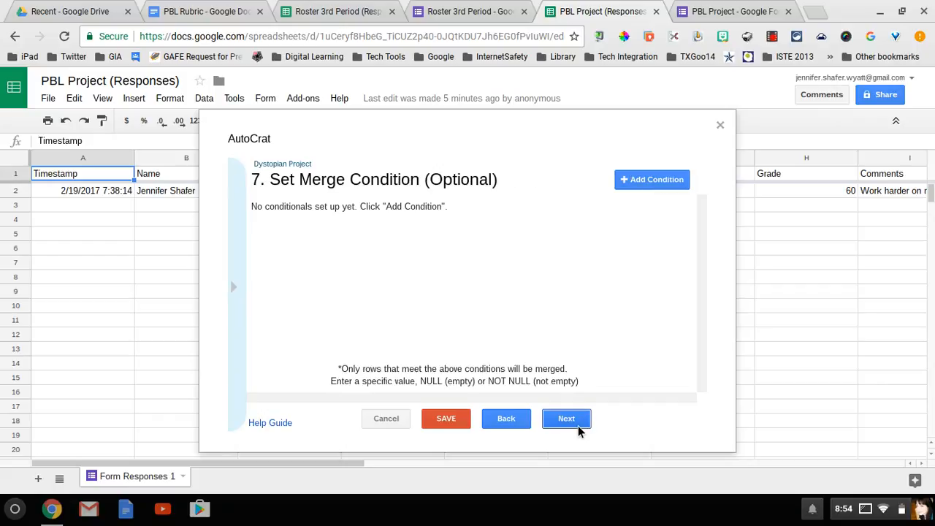
left_click(578, 426)
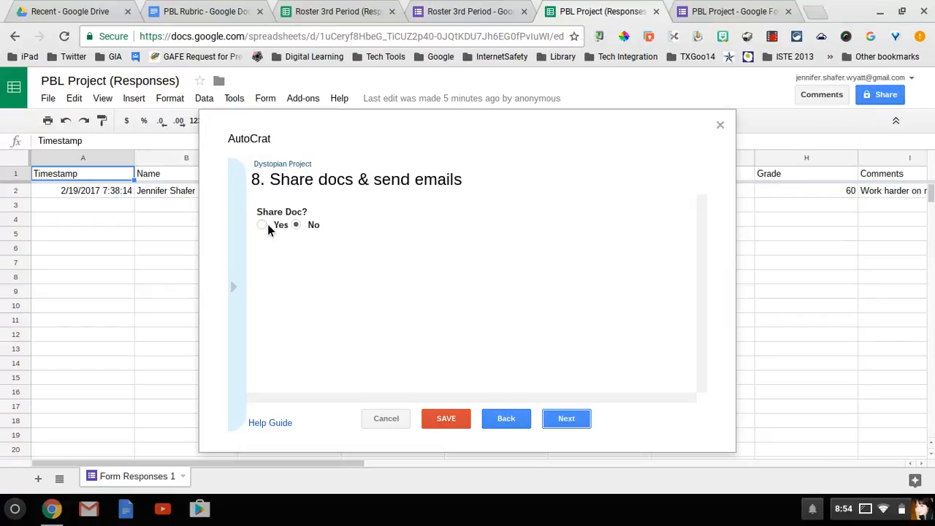
Turn on PDF sharing of each merged doc and address the email to <<Email>>
left_click(261, 225)
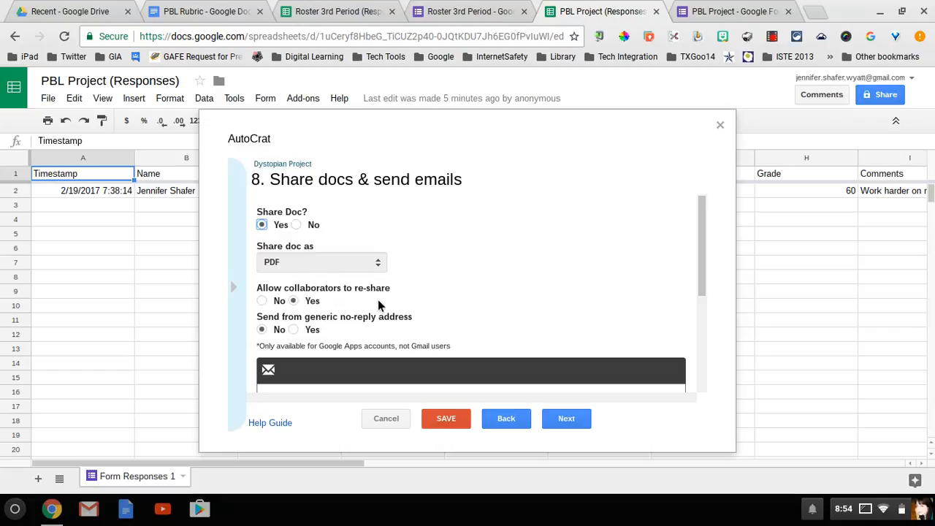
scroll(379, 299, "down", 1)
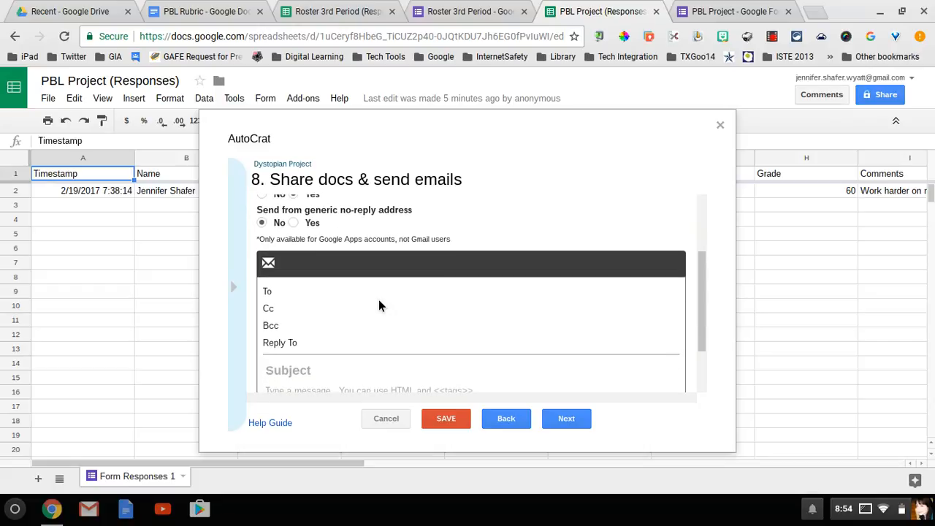
scroll(379, 305, "down", 1)
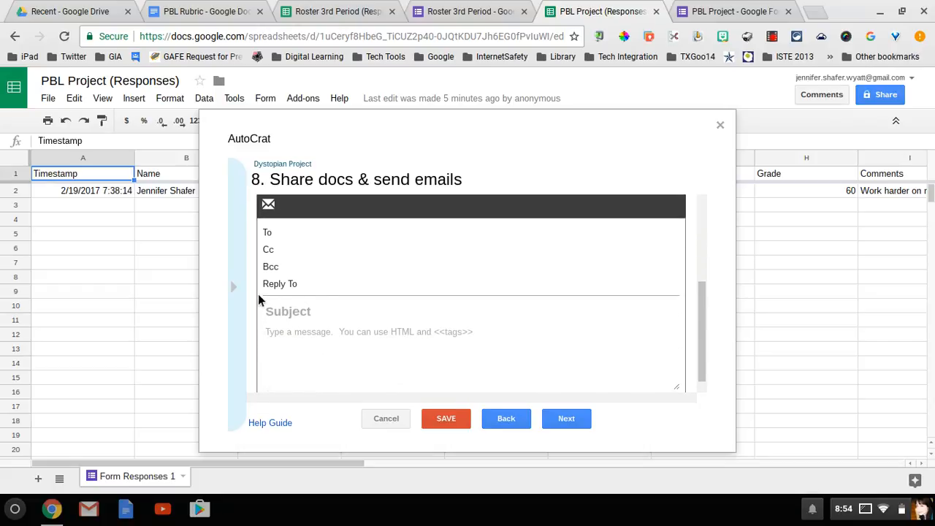
left_click(284, 233)
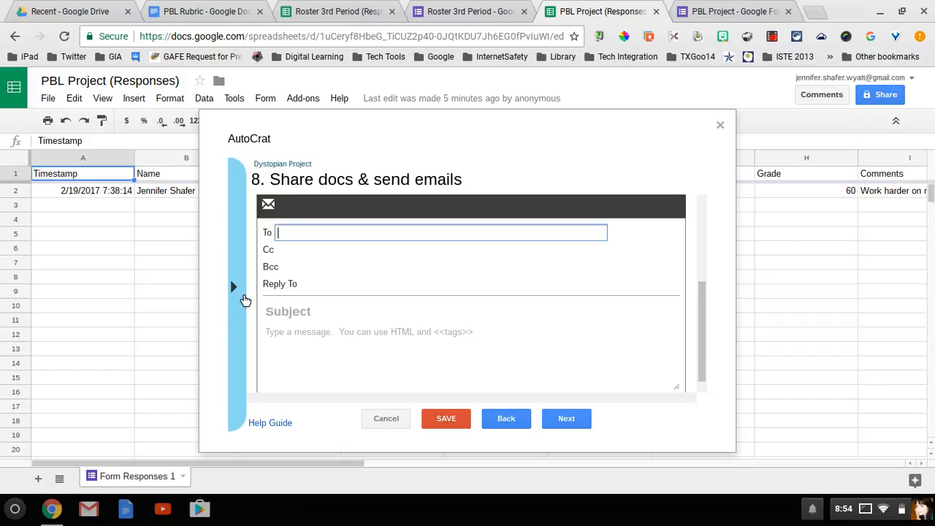
left_click(241, 301)
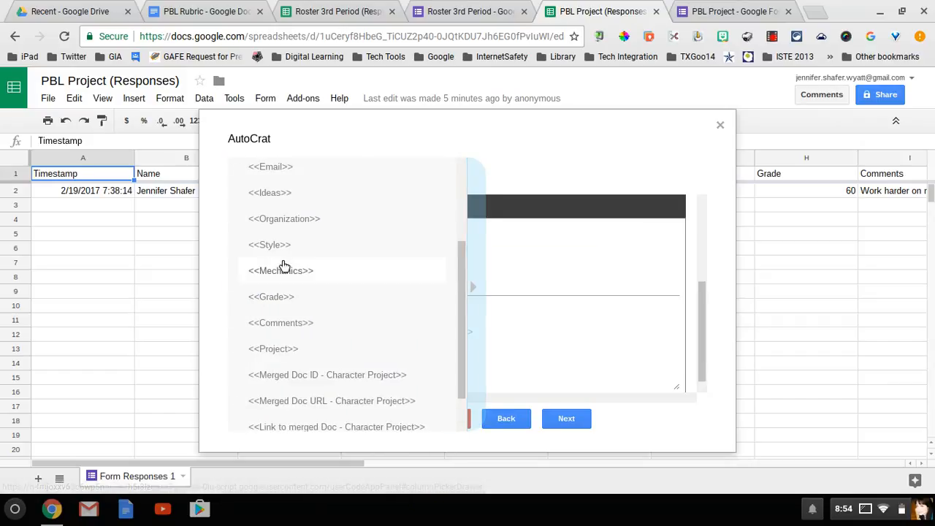
left_click(301, 172)
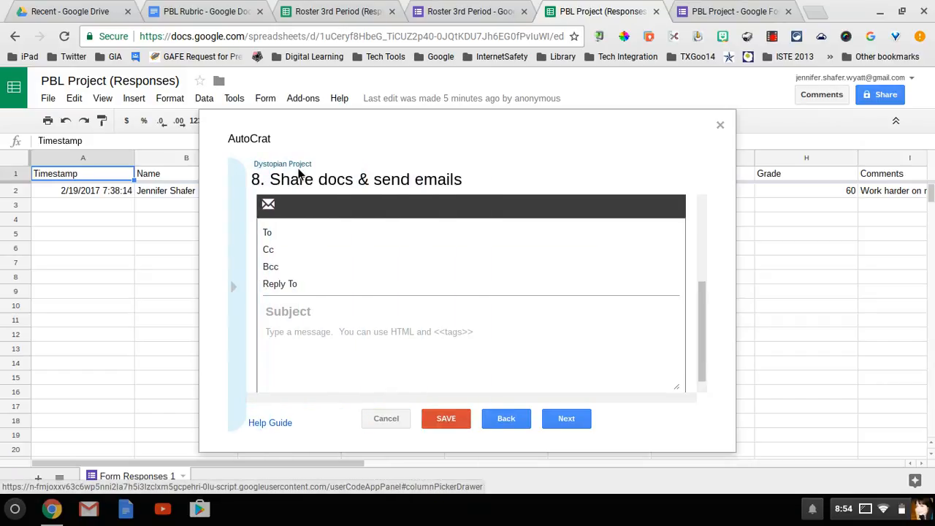
left_click(342, 235)
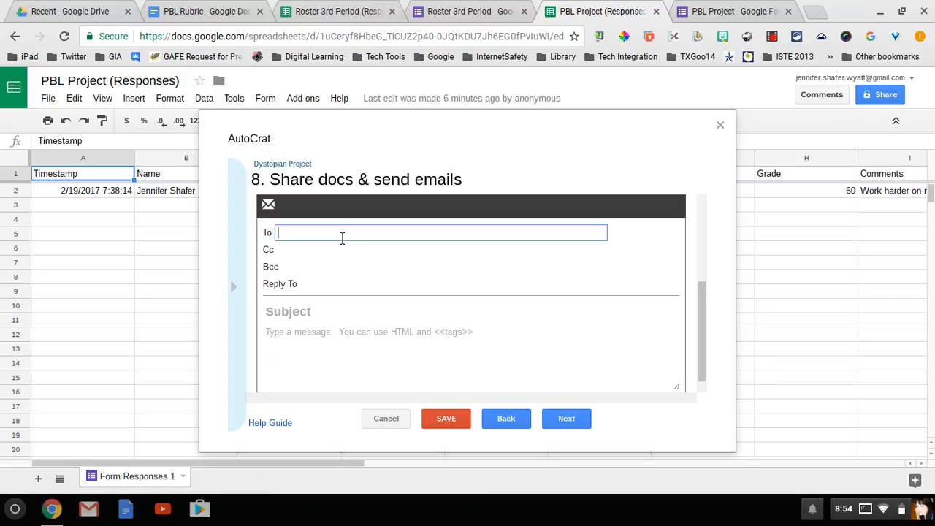
type("<<Email>>")
Enter the reply-to address, subject 'Dystopian Project Rubric', and body 'Attached is your graded rubric for this project' with a signature
left_click(319, 285)
type("h")
key("BackSpace")
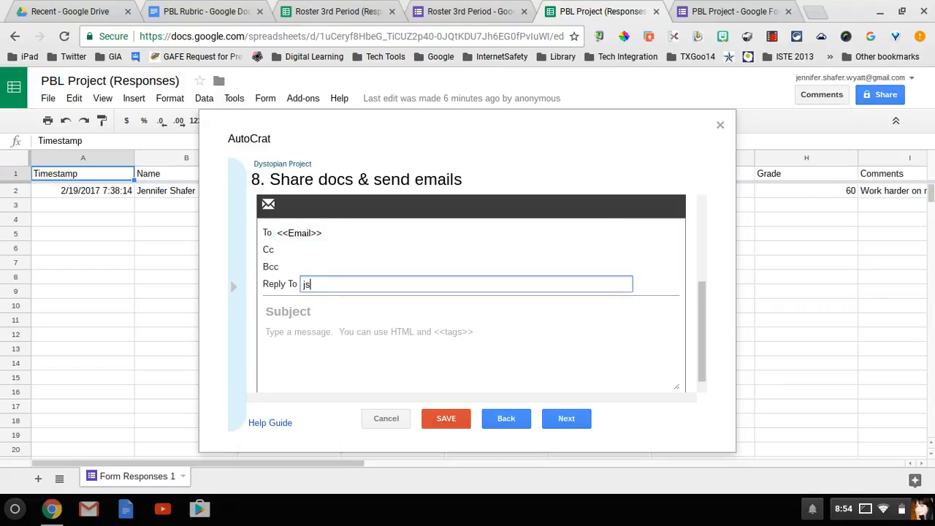
left_click(322, 320)
type("Dystopian P")
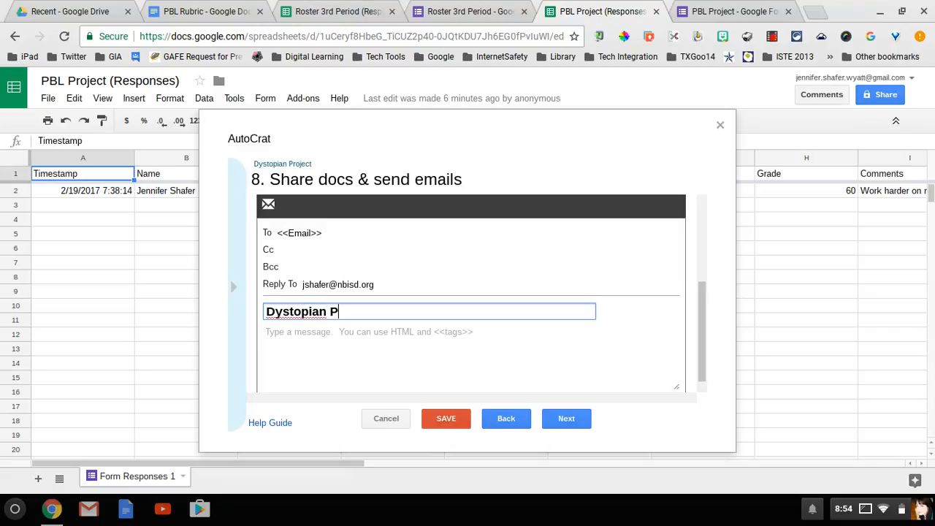
type("roject Rubric")
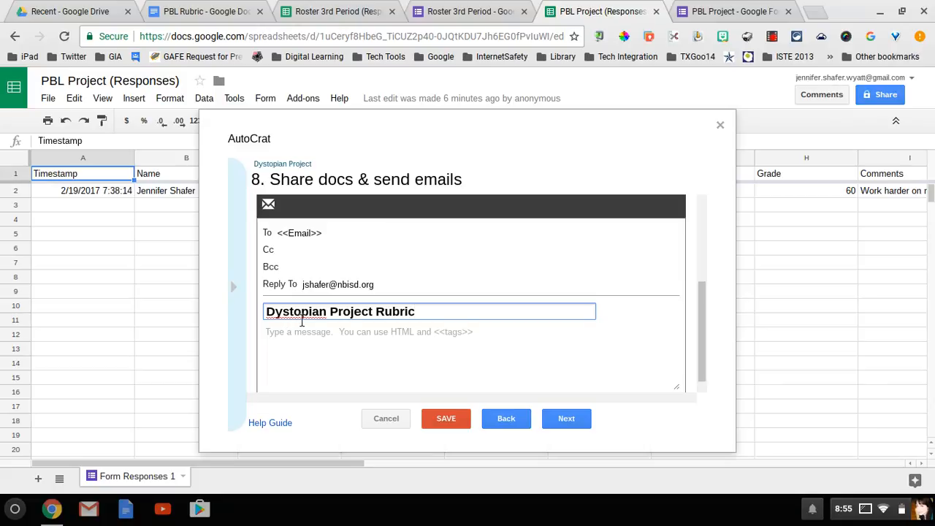
left_click(313, 341)
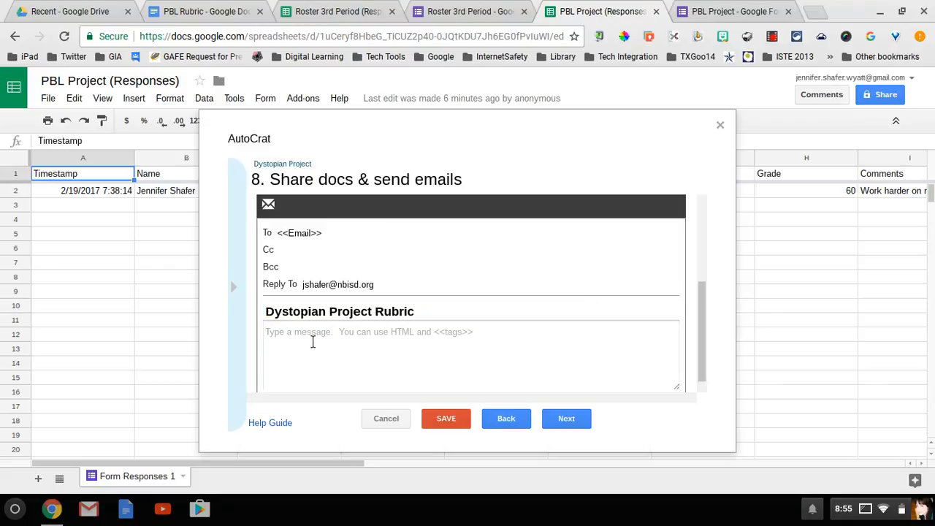
type("Attached ")
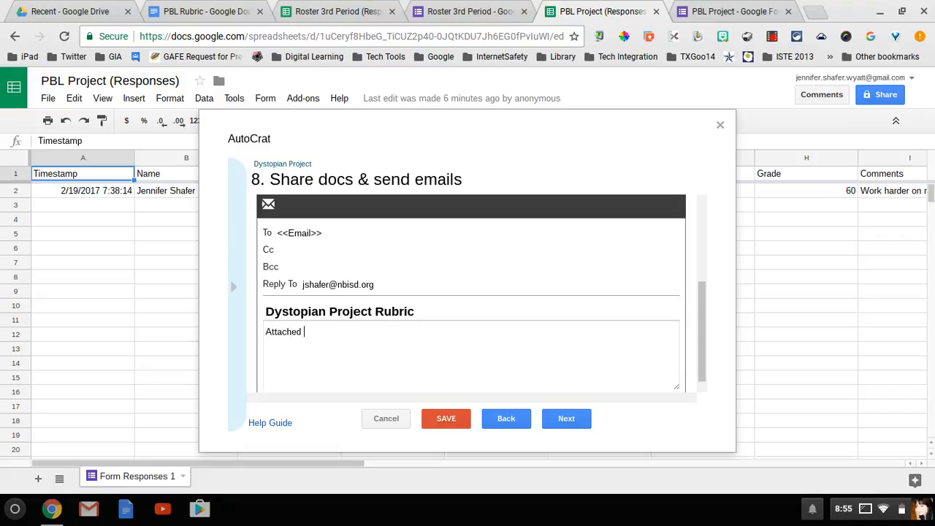
type("is your graded rubric for ")
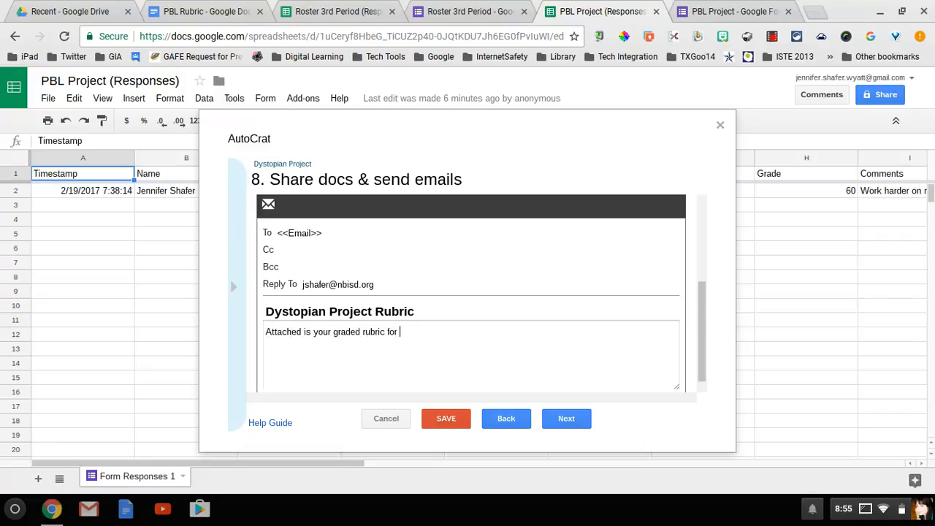
type("this project")
key("Return")
key("Return")
type("MS. Shafer")
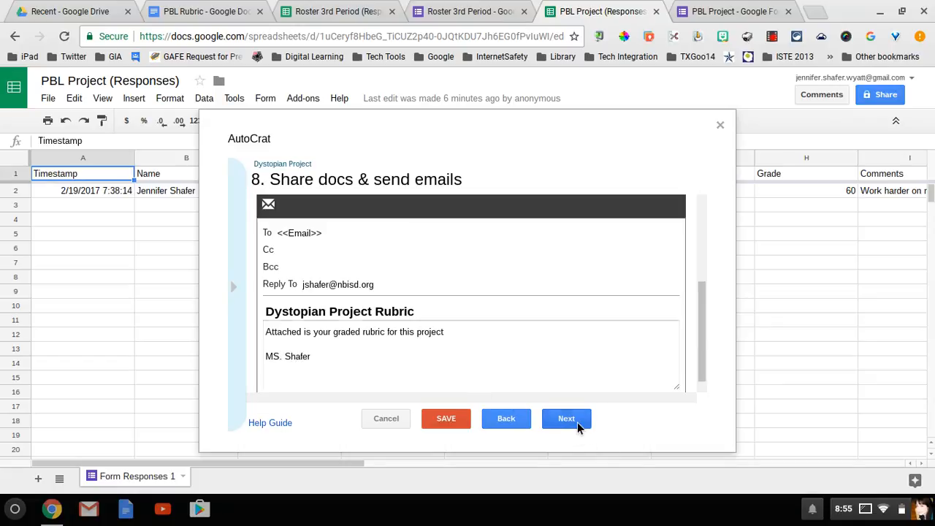
Enable a time trigger that runs the job every twenty-four hours, then save the job
left_click(575, 423)
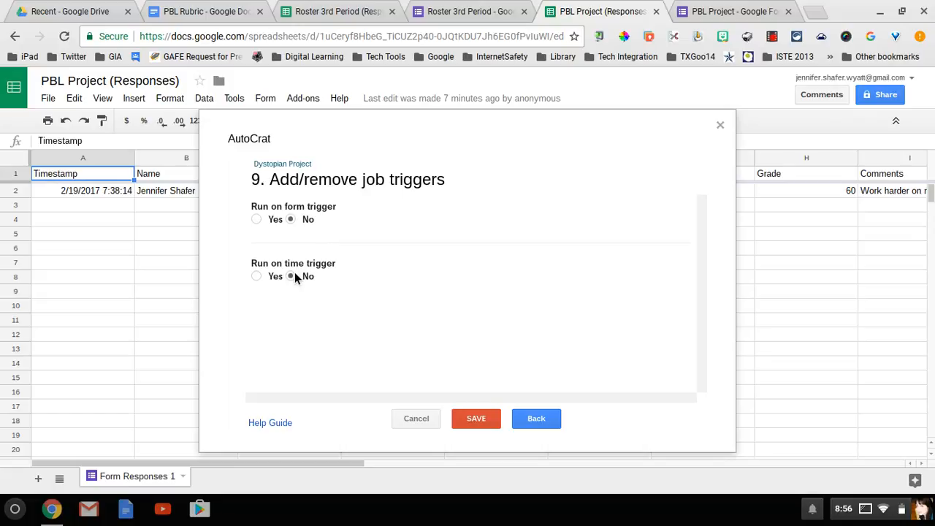
left_click(257, 278)
left_click(270, 310)
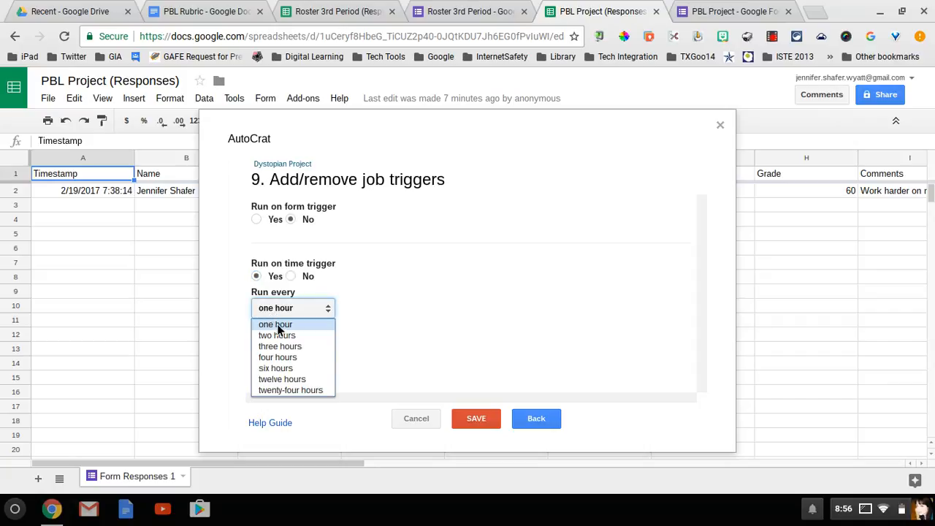
left_click(291, 392)
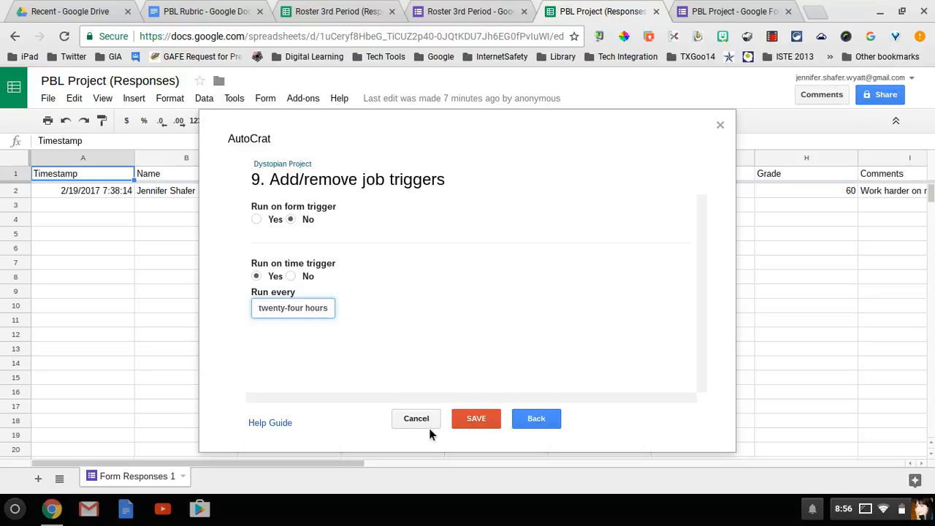
left_click(476, 420)
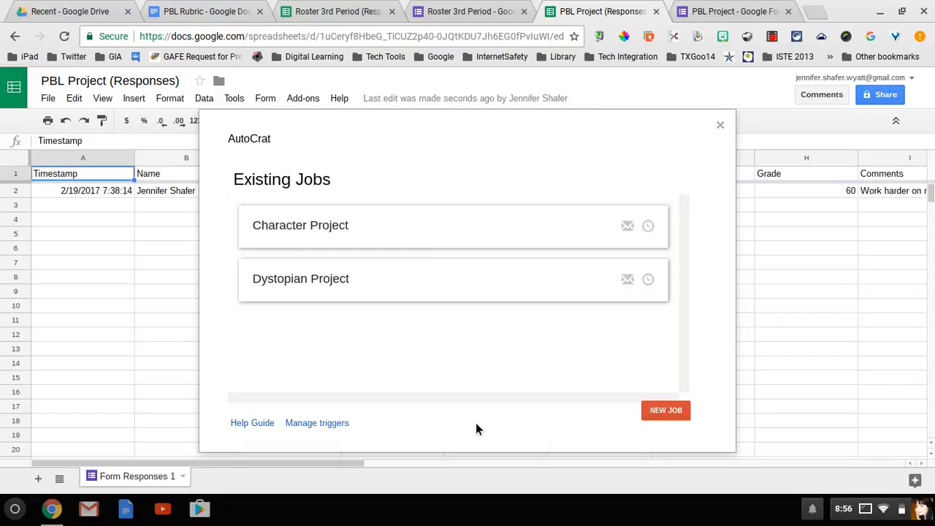
Let AutoCrat finish saving, then switch to the PBL Project form tab
mouse_move(402, 296)
left_click(728, 15)
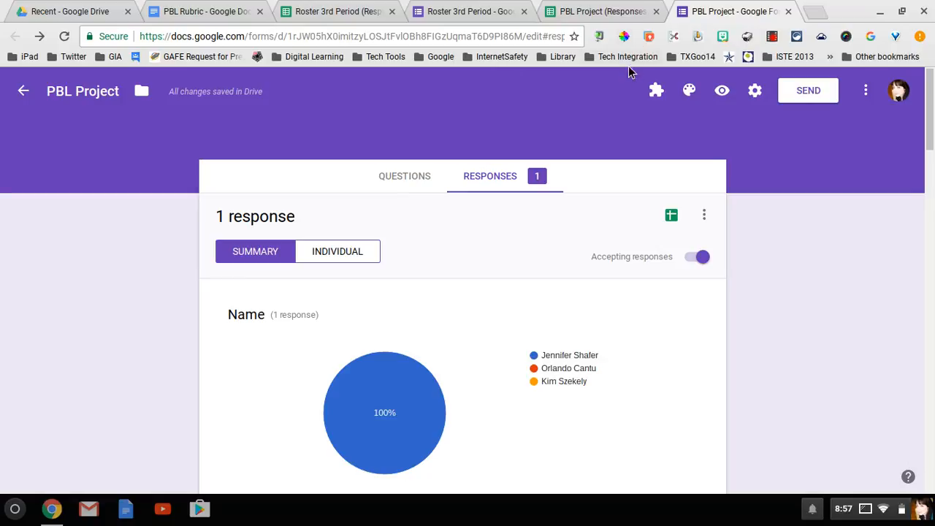
Preview the form and choose the third student, their email, and Dystopian Project
left_click(406, 179)
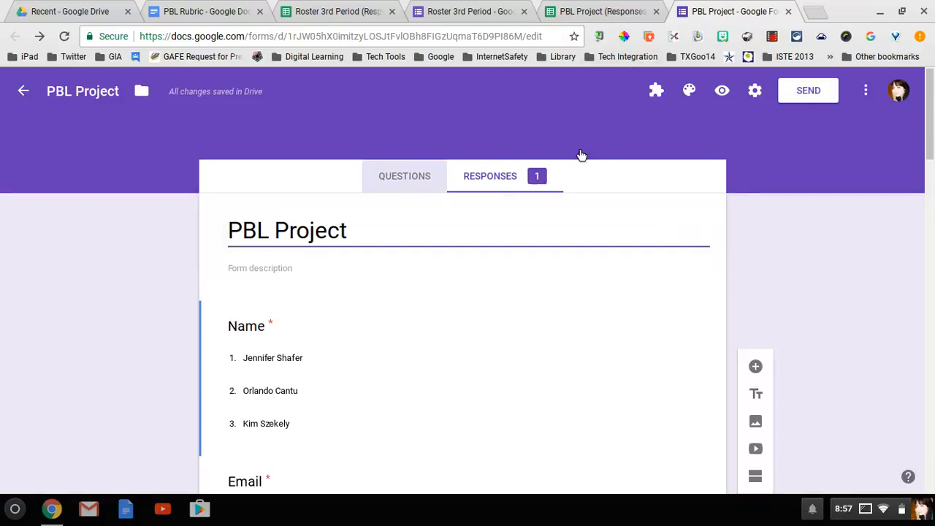
left_click(723, 90)
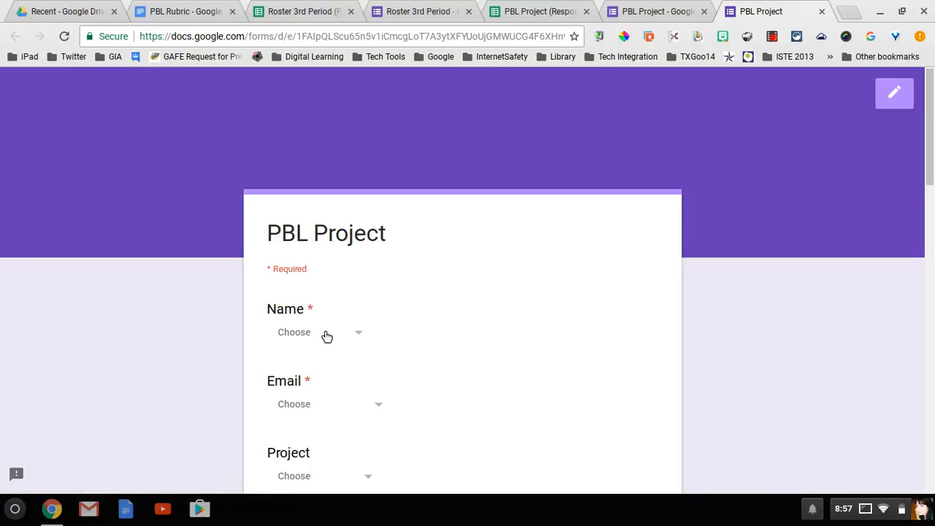
left_click(326, 335)
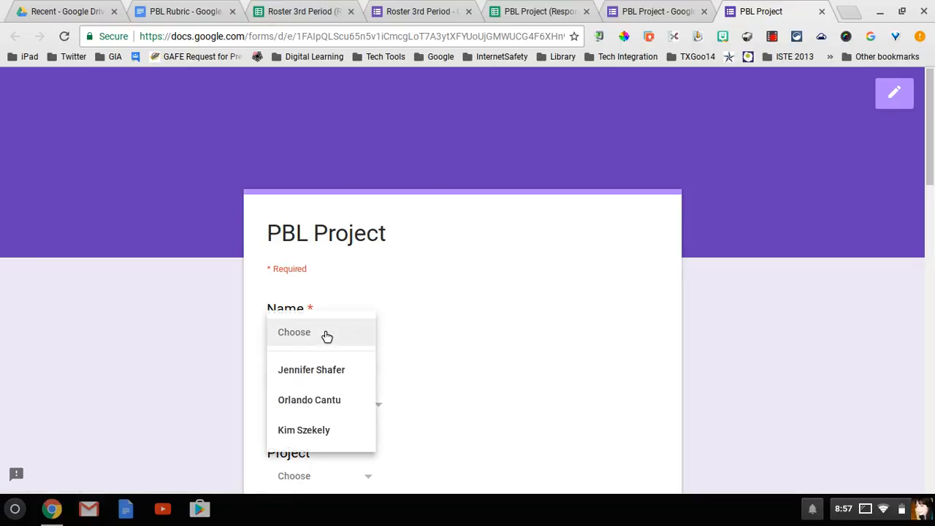
left_click(317, 430)
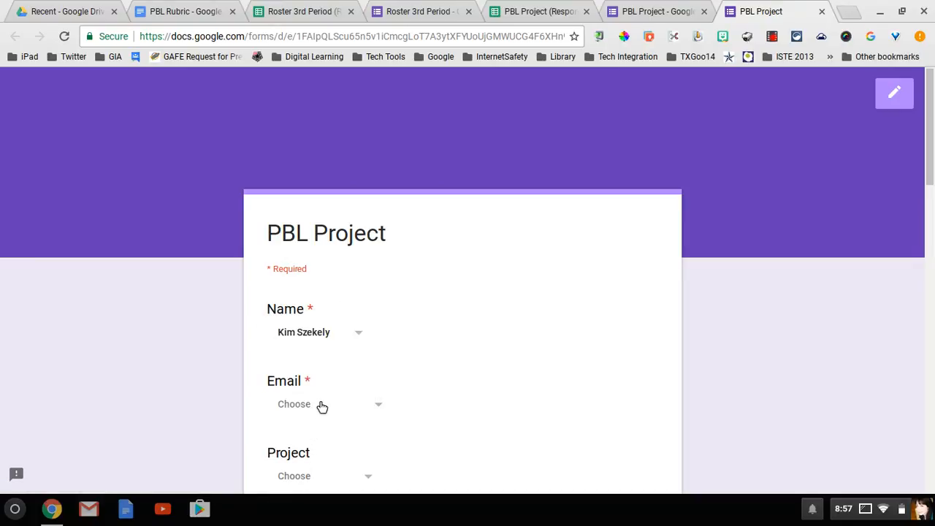
left_click(321, 406)
left_click(320, 460)
scroll(441, 423, "down", 3)
left_click(368, 325)
left_click(325, 434)
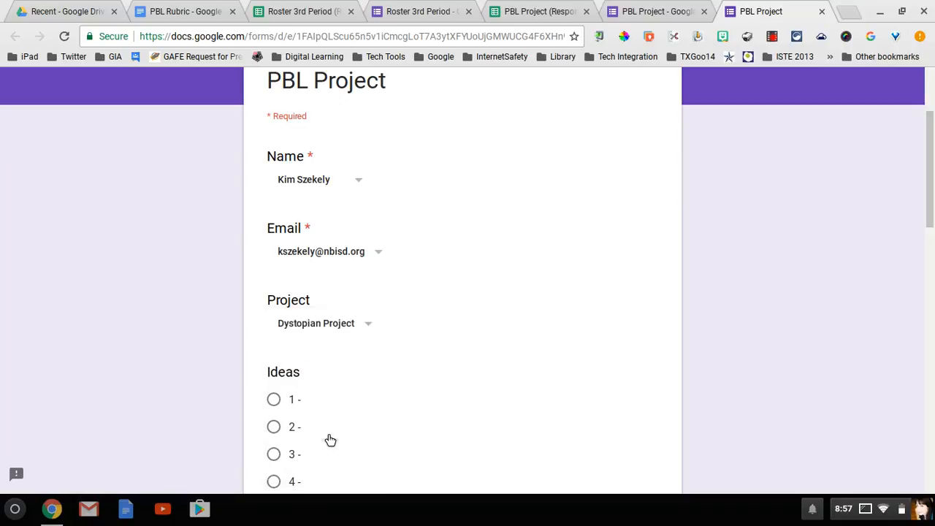
Rate Ideas 4, Organization 4, Style 3 and Mechanics 5
scroll(400, 389, "down", 2)
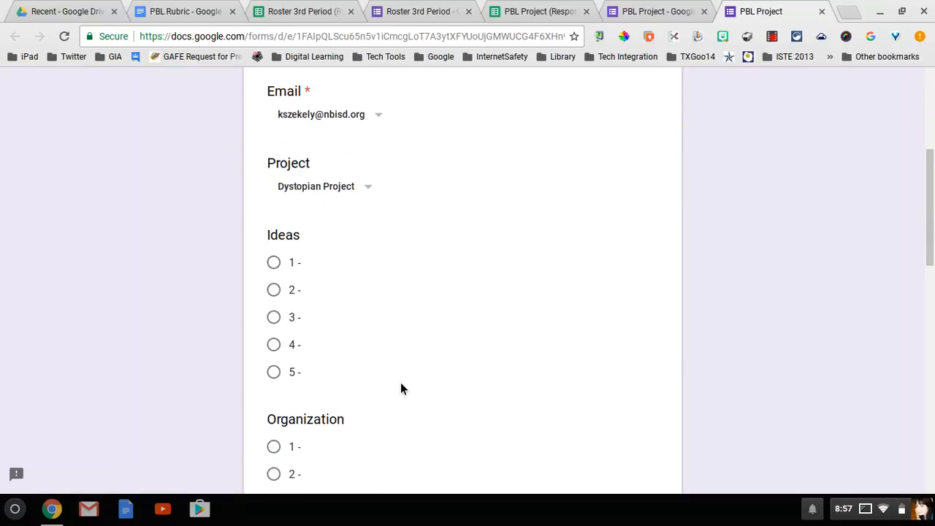
left_click(282, 353)
scroll(395, 296, "down", 3)
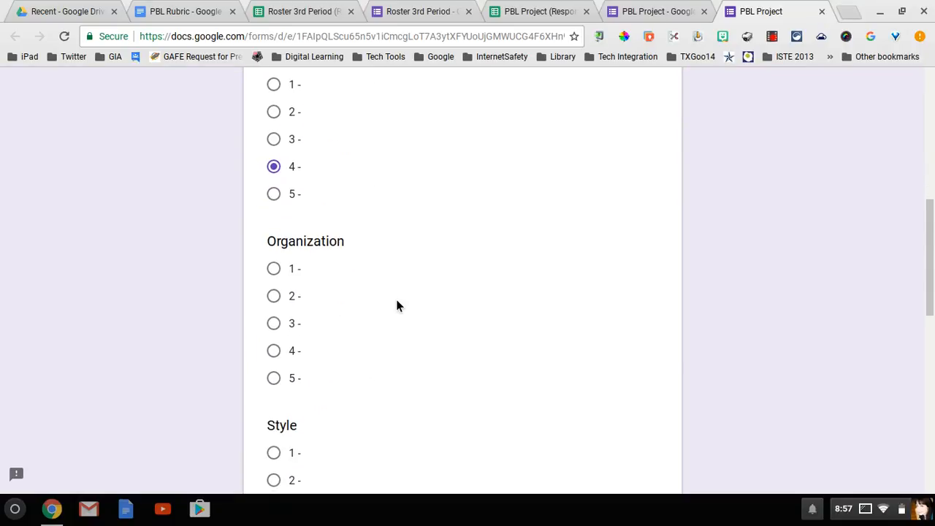
left_click(278, 356)
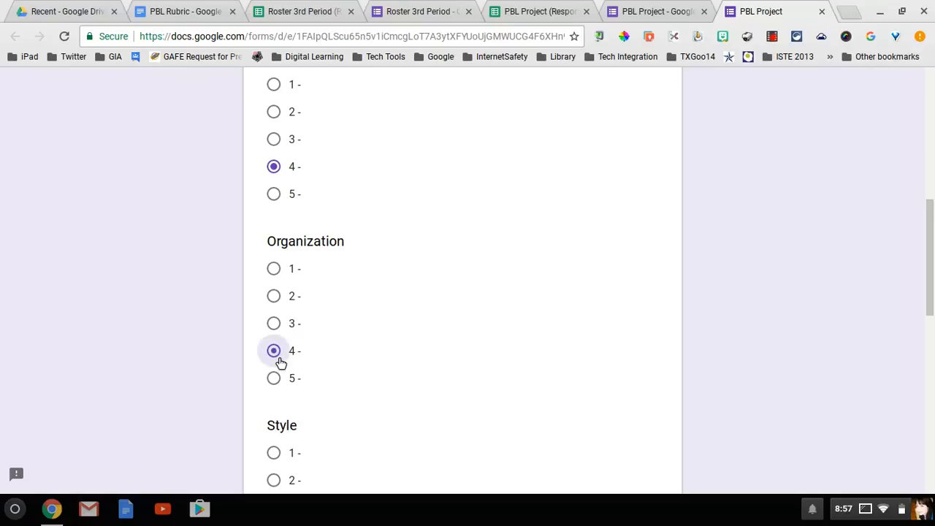
scroll(361, 348, "down", 3)
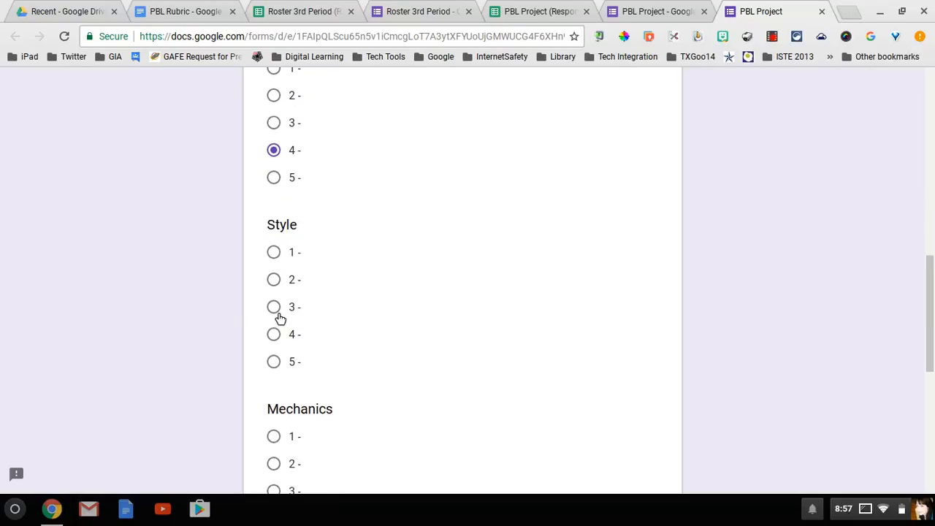
left_click(276, 312)
scroll(369, 359, "down", 1)
scroll(369, 361, "down", 2)
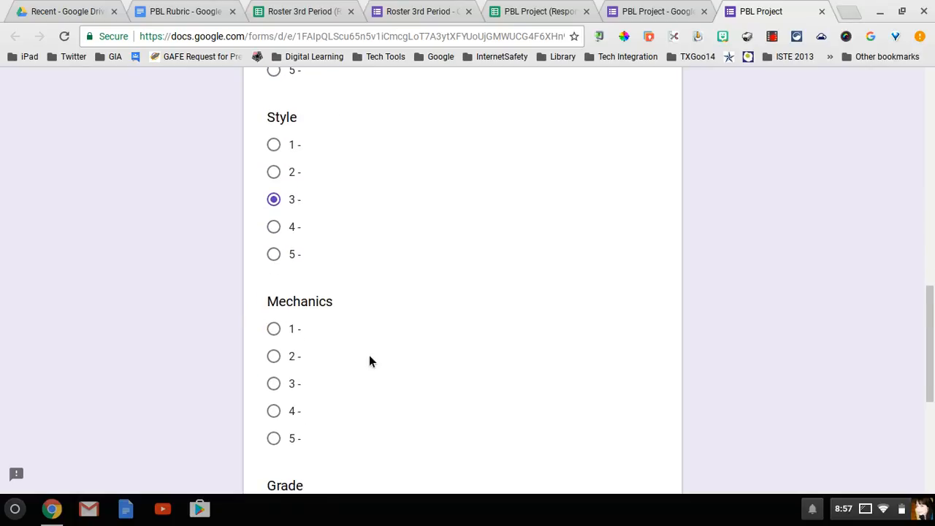
scroll(369, 361, "down", 1)
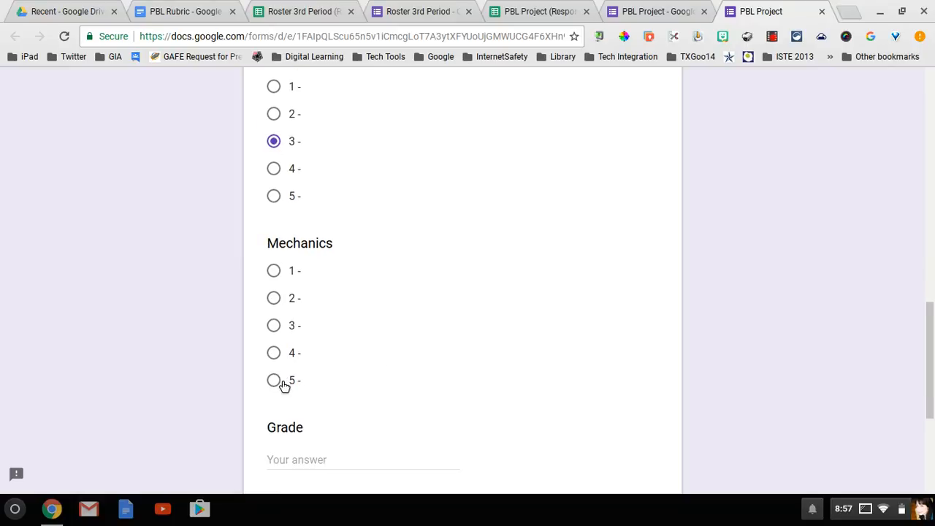
left_click(281, 383)
scroll(491, 330, "down", 3)
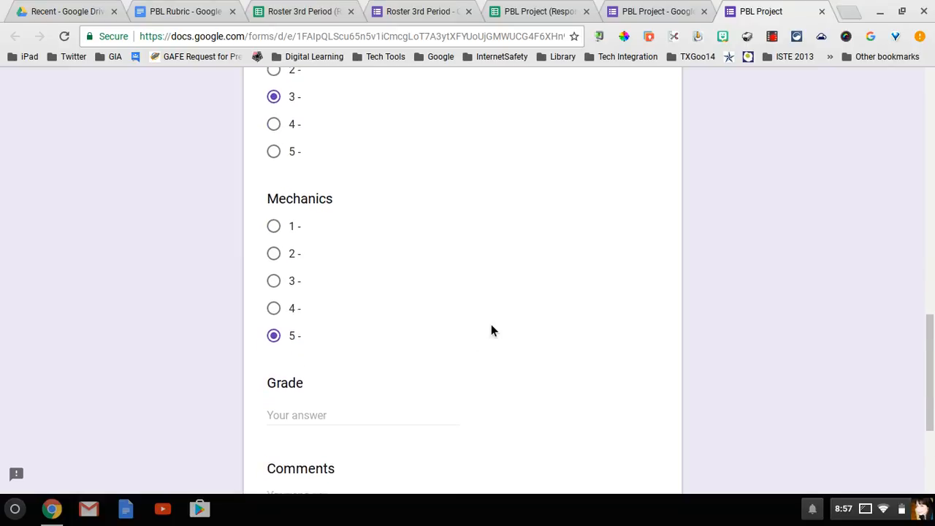
Enter Grade 80 and an encouraging comment, submit, and return to the responses sheet
left_click(323, 313)
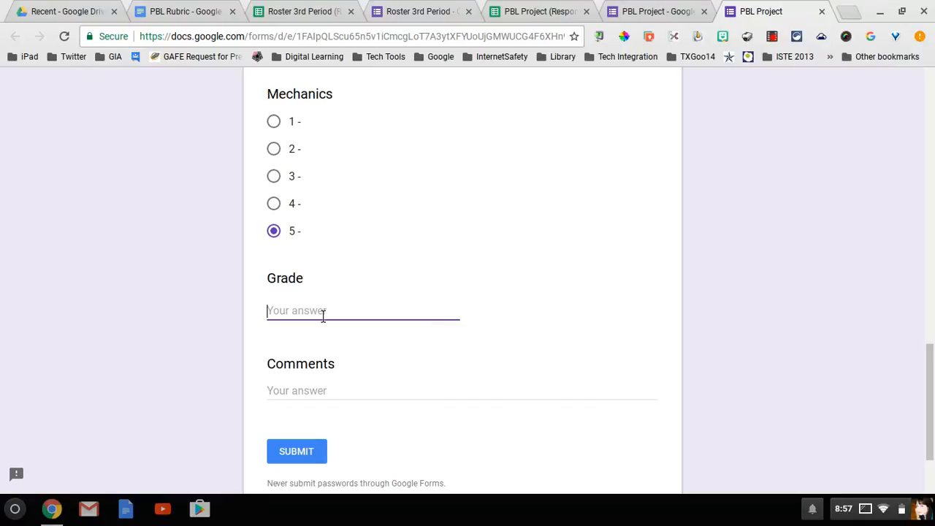
type("80")
left_click(328, 398)
type("G")
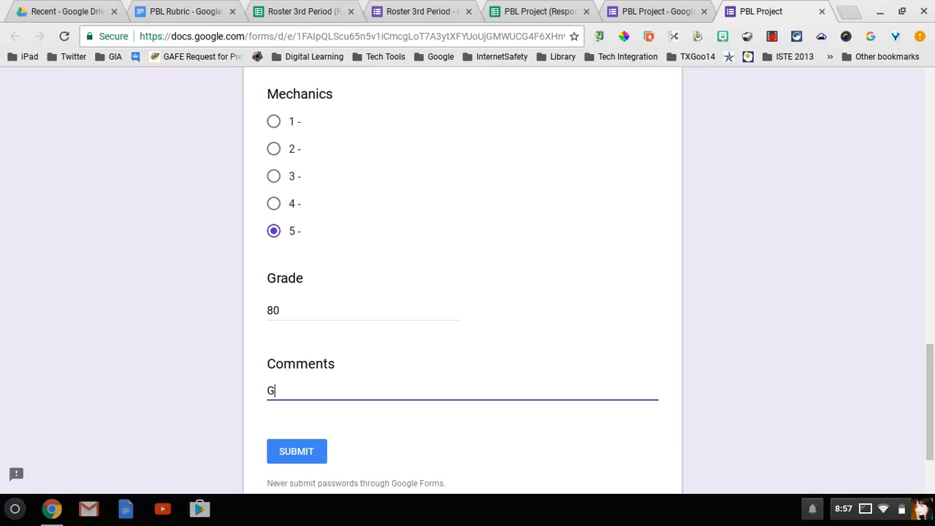
type("reat job, Kim! Keep up th")
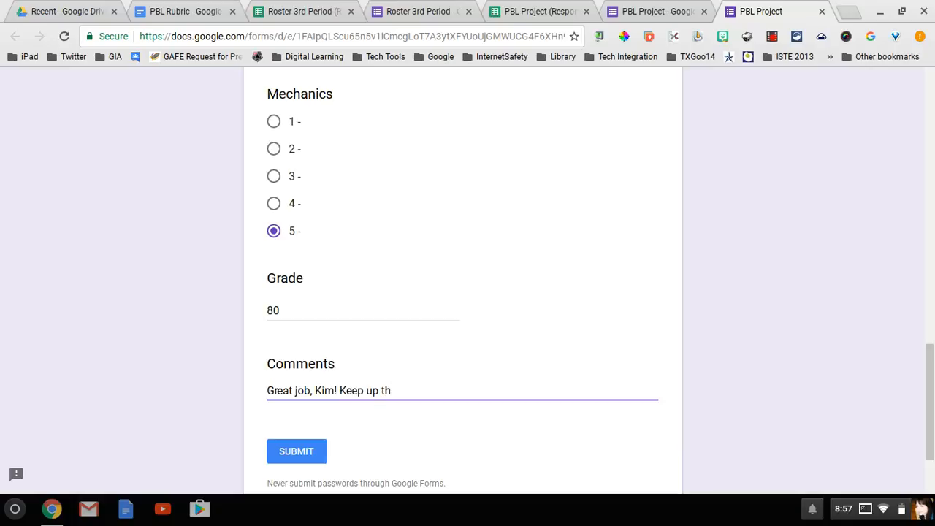
type("e good work.")
left_click(285, 459)
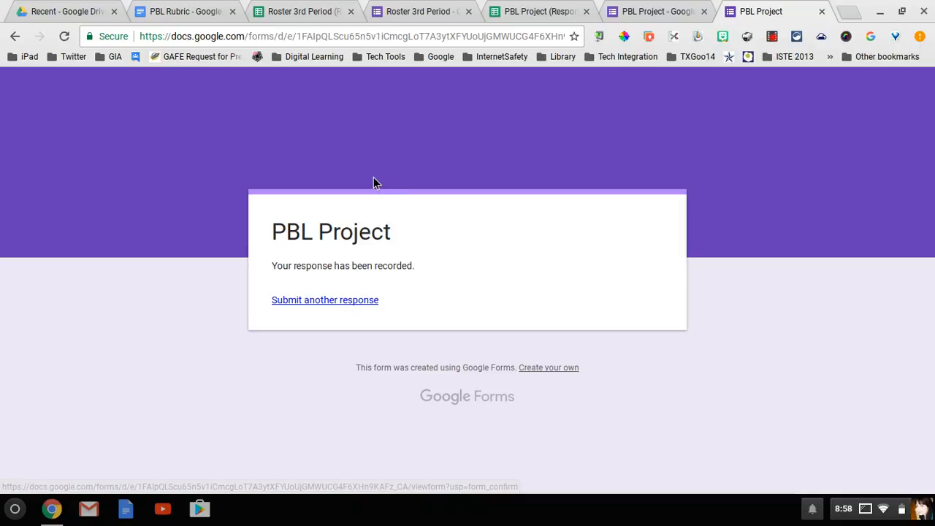
left_click(513, 16)
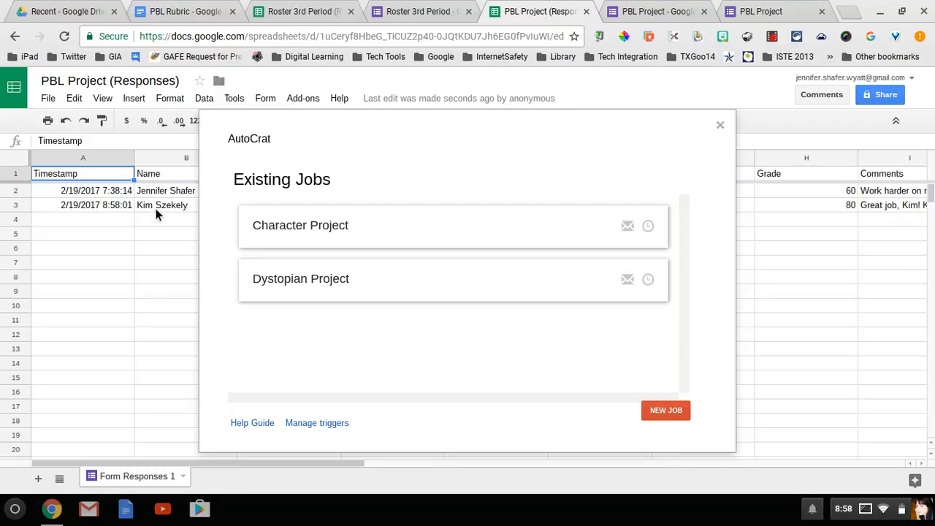
Run the Dystopian Project job, close AutoCrat, and go to Google Drive's recent files
mouse_move(350, 299)
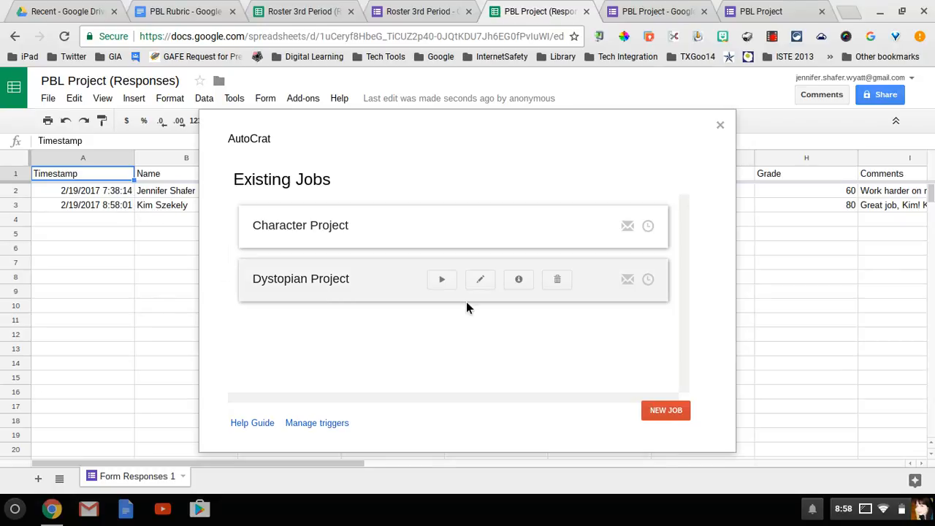
left_click(443, 279)
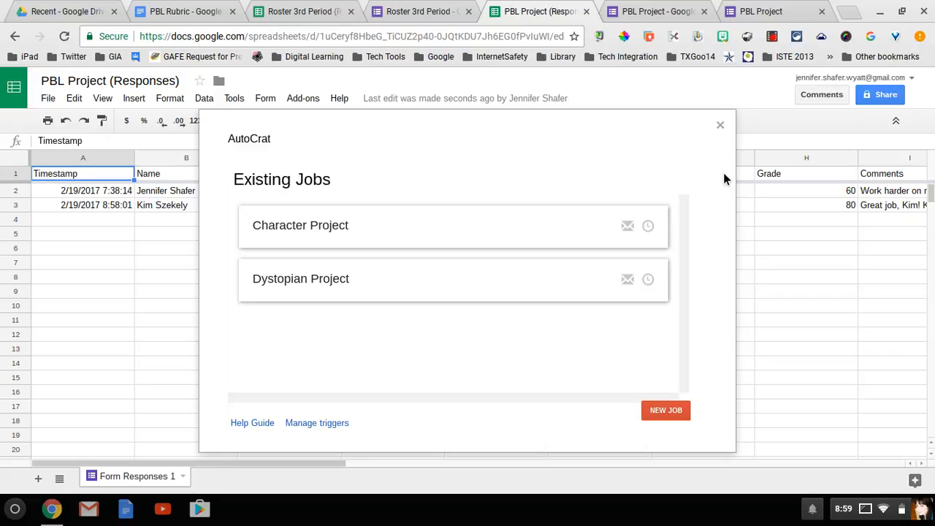
left_click(720, 127)
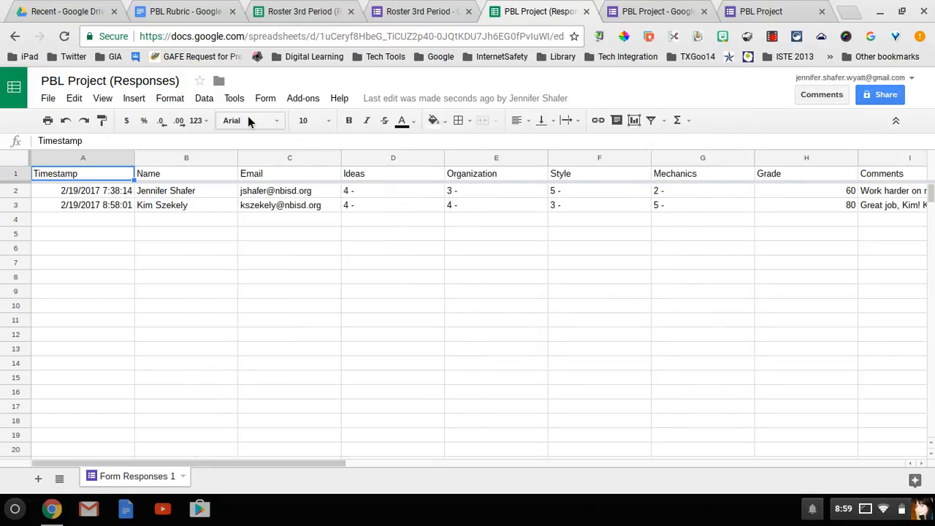
left_click(73, 17)
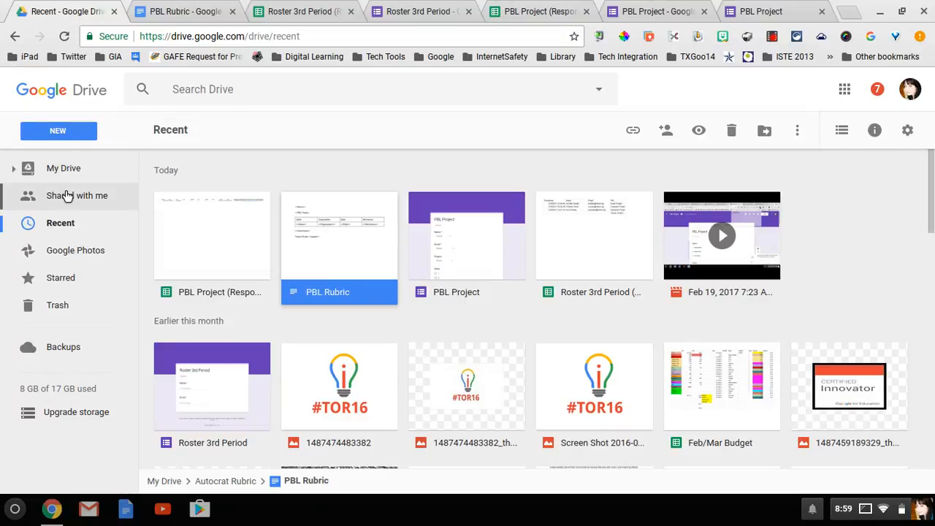
Go through My Drive > Autocrat Rubric > PBL Graded and preview the Dystopian Project PDF
left_click(62, 178)
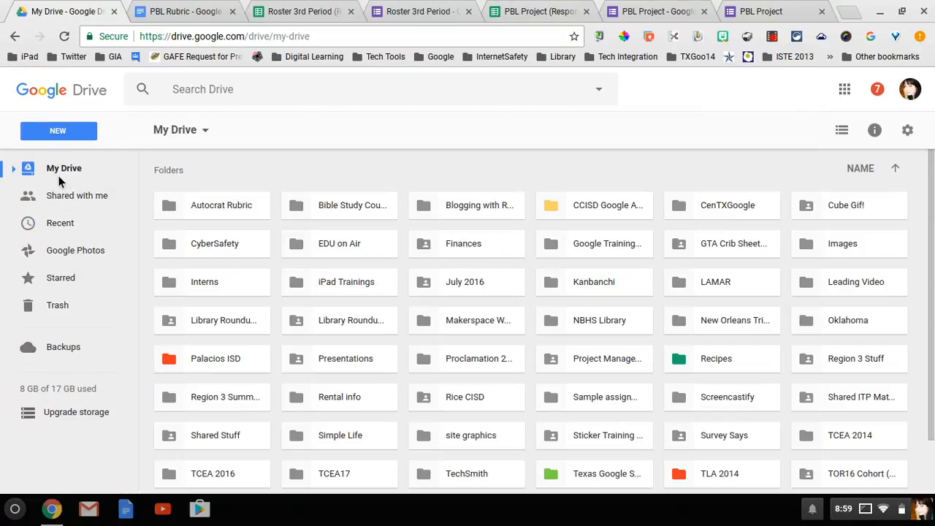
double_click(206, 206)
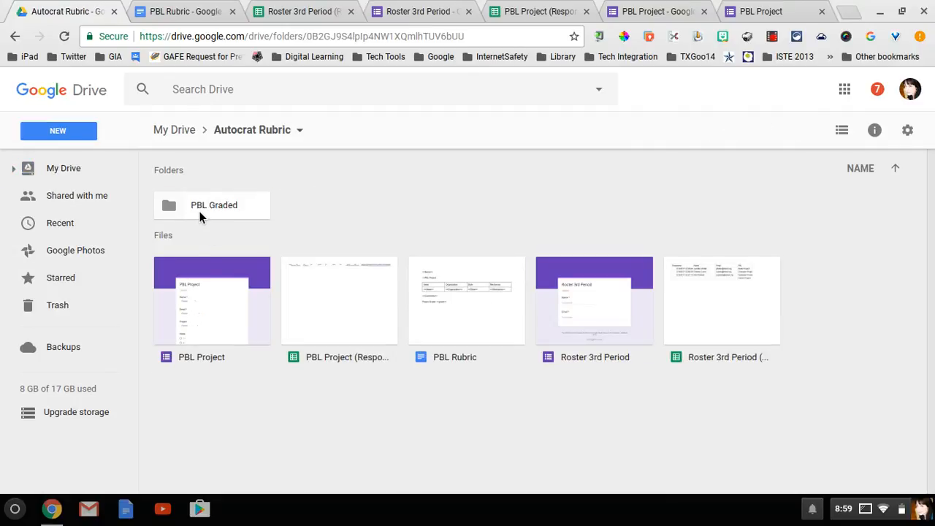
double_click(204, 211)
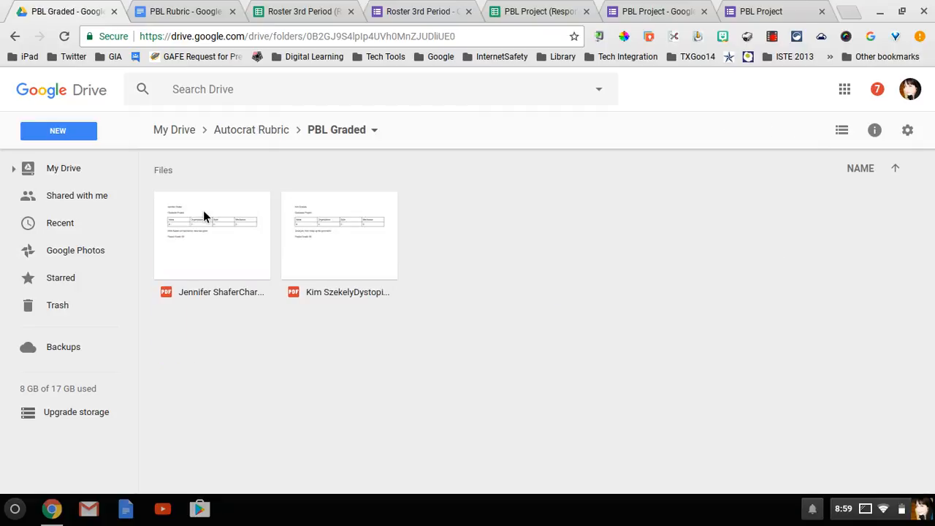
double_click(353, 250)
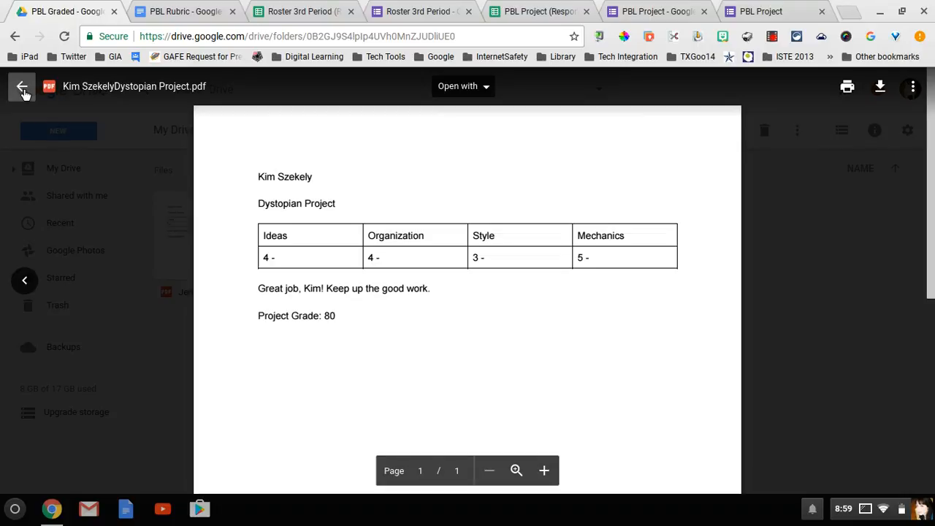
Close the PDF preview to show both graded PDFs in the PBL Graded folder
left_click(23, 87)
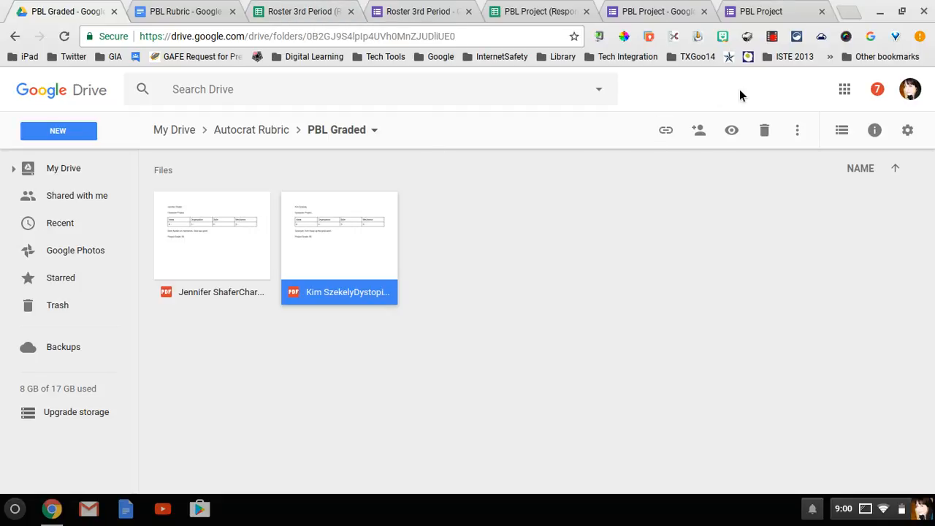
left_click(772, 38)
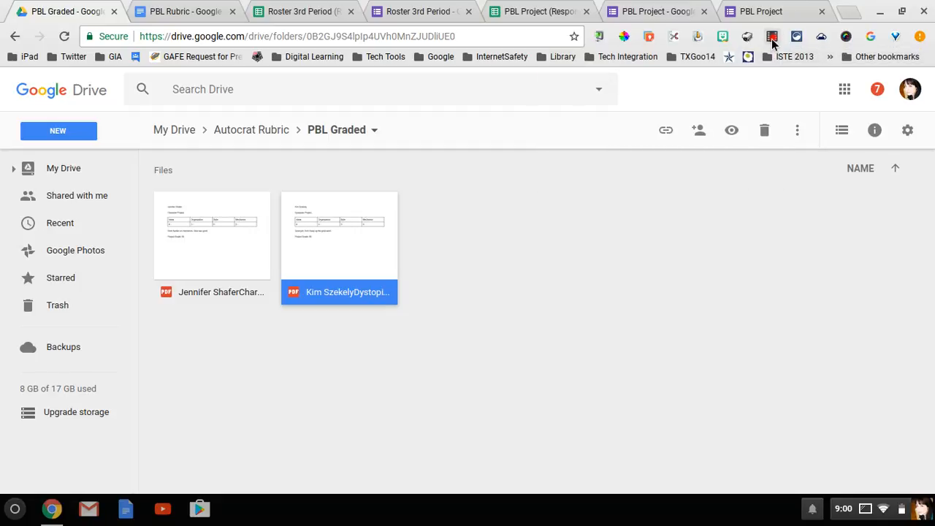